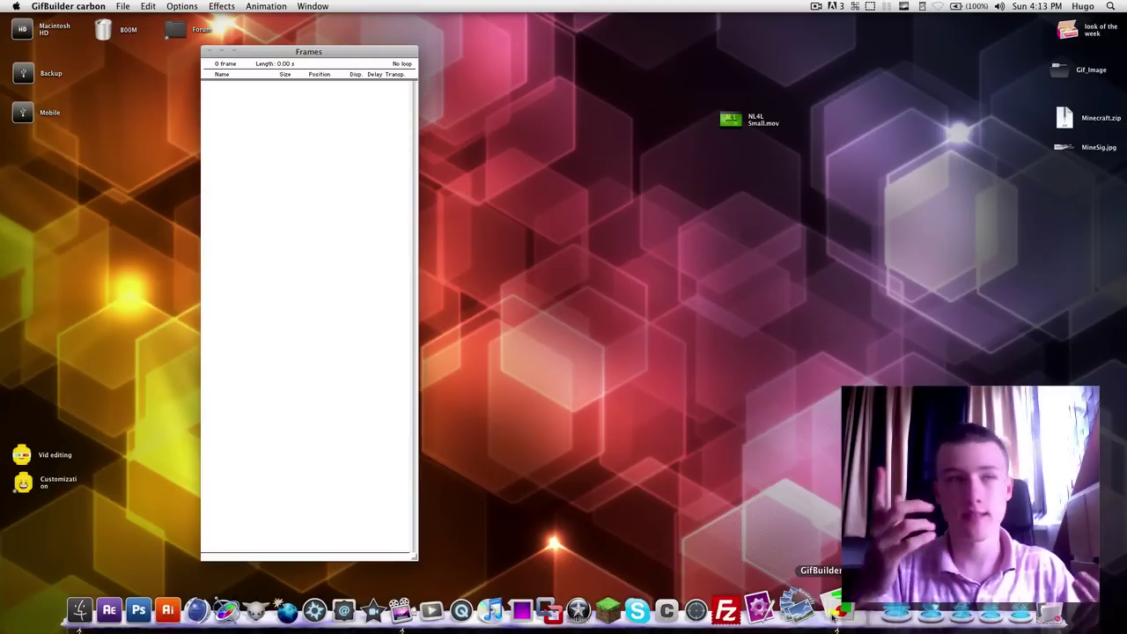
Nudge the NL4L Small.mov icon a little to the right on the desktop.
{"action": "left_click_drag", "start_coordinate": [730, 119], "coordinate": [788, 120]}
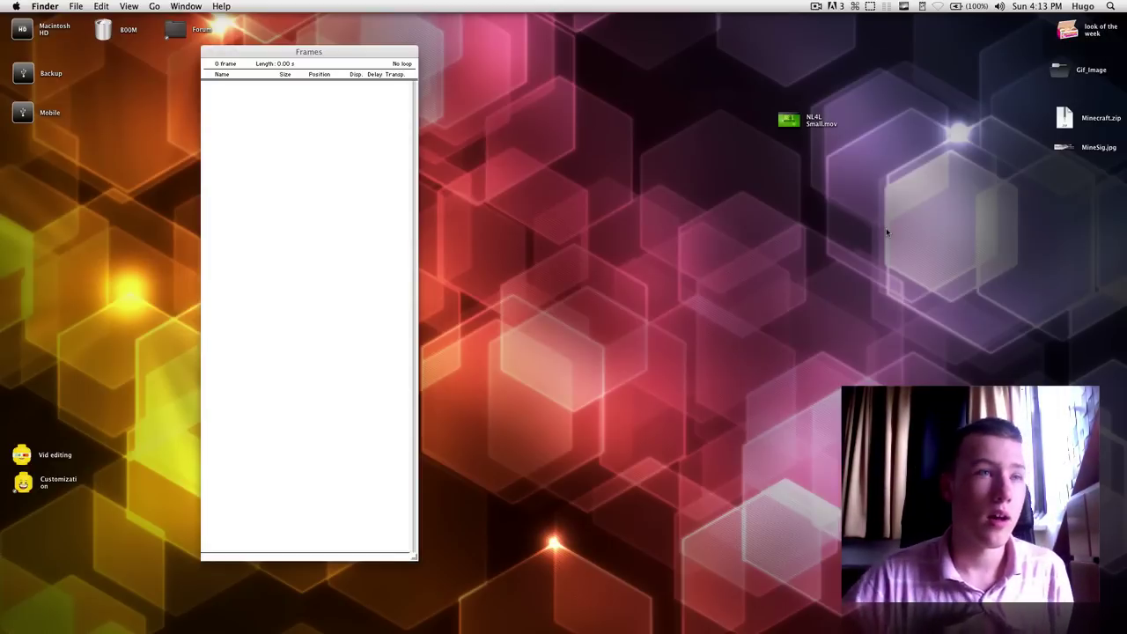
Quick Look the NL4L Small.mov clip, then shift the empty Frames window further left.
{"action": "left_click", "coordinate": [797, 121]}
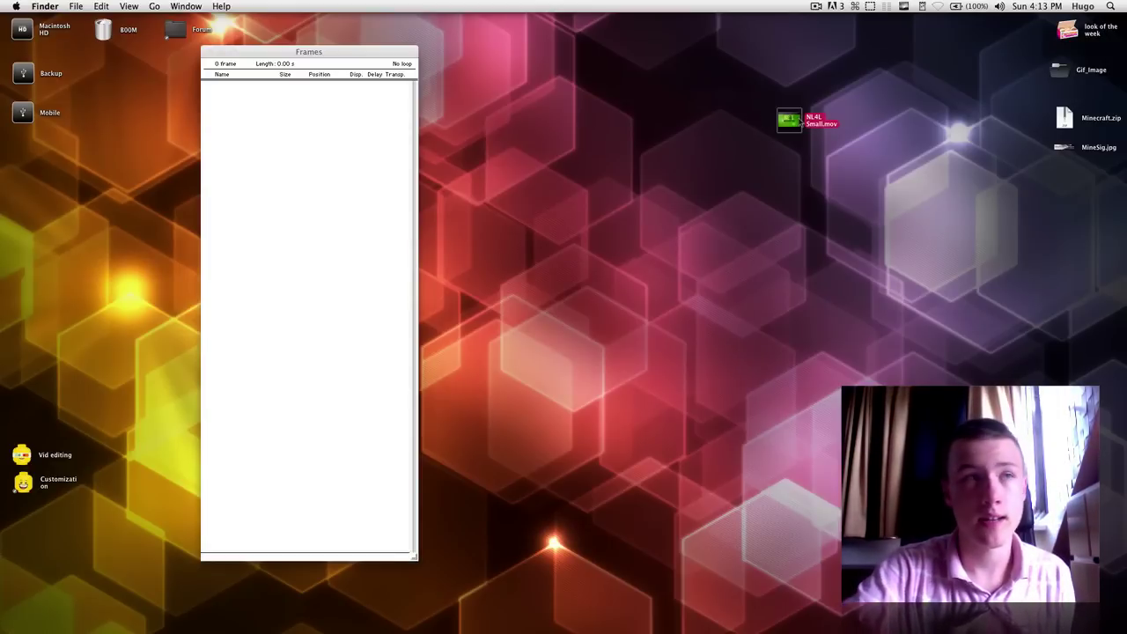
{"action": "key", "text": "space"}
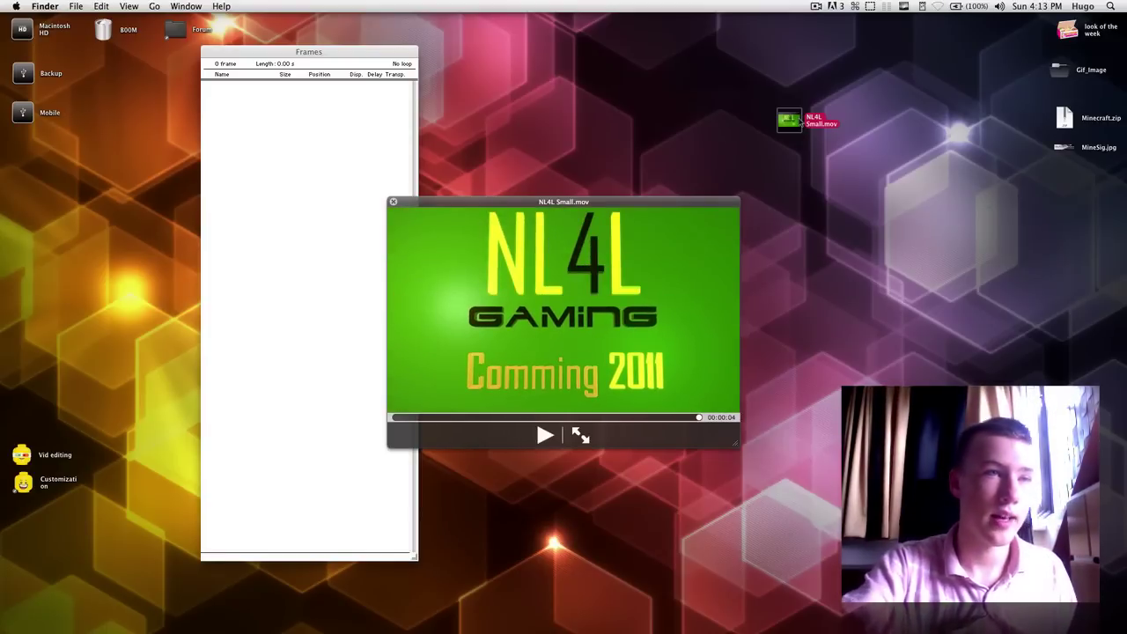
{"action": "key", "text": "space"}
{"action": "left_click", "coordinate": [804, 120]}
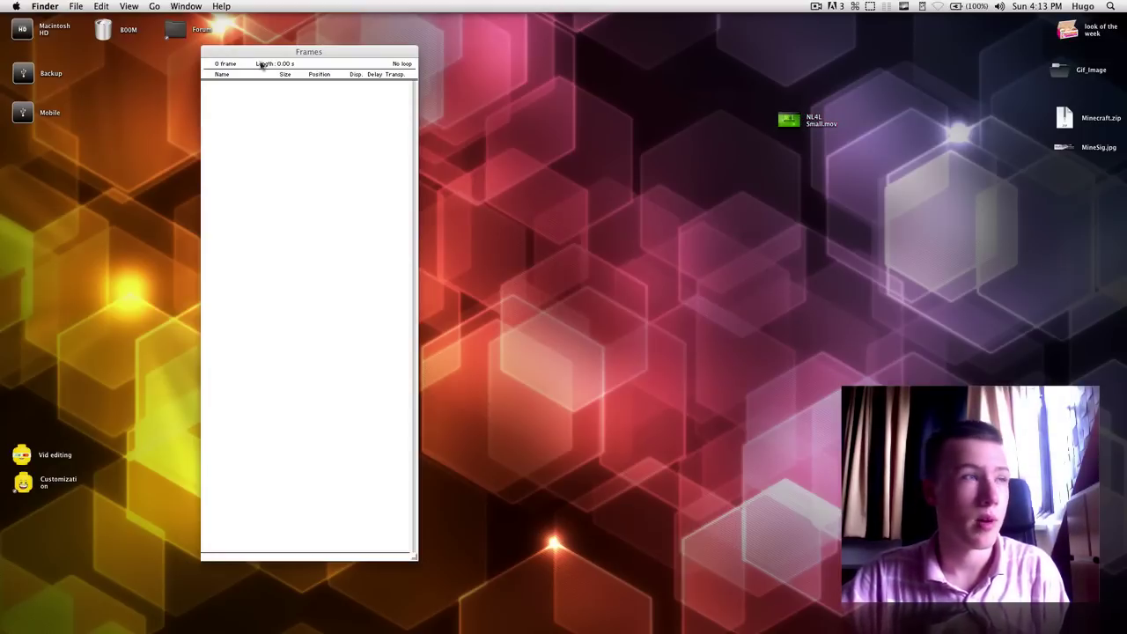
{"action": "left_click_drag", "start_coordinate": [332, 54], "coordinate": [287, 56]}
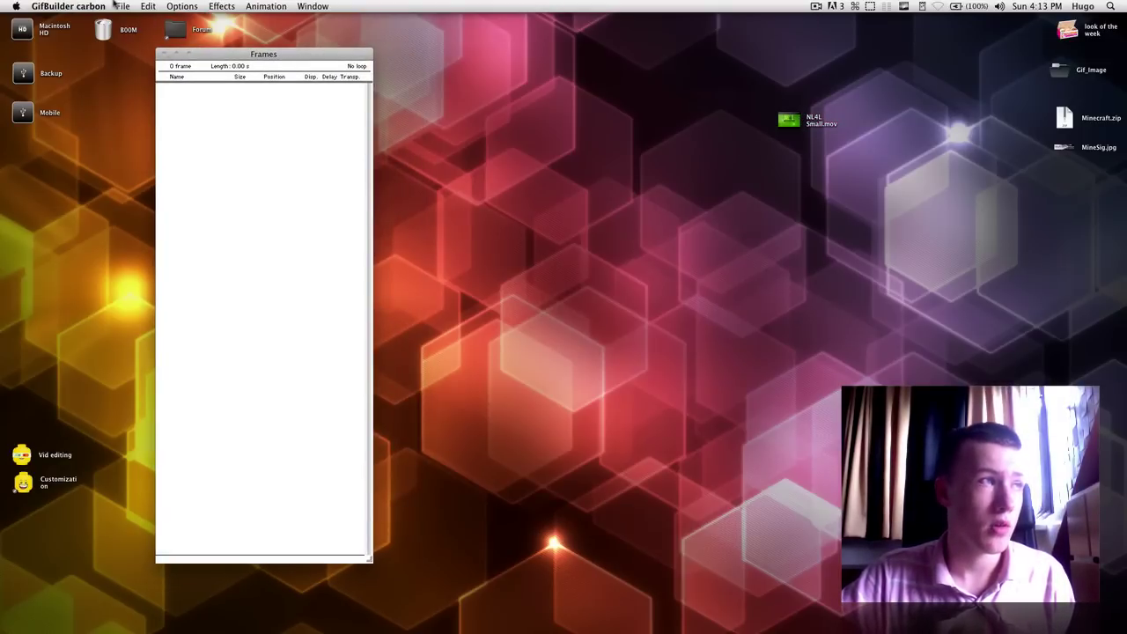
Open NL4L Small.mov from the Desktop as an animation with File > Open.
{"action": "left_click", "coordinate": [122, 6]}
{"action": "left_click", "coordinate": [171, 33]}
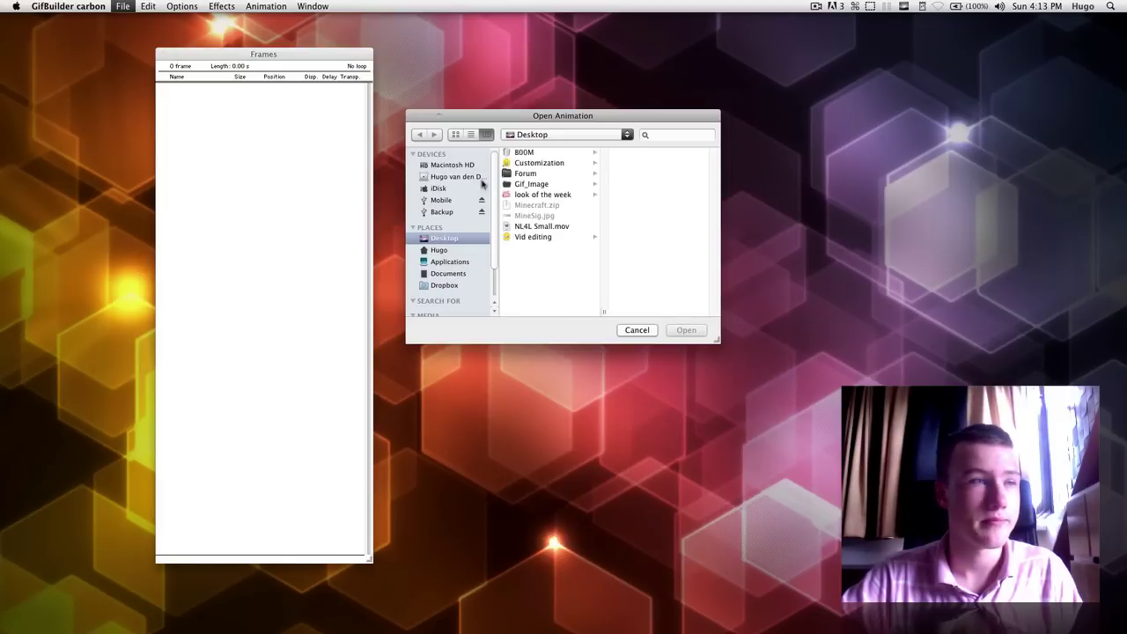
{"action": "left_click", "coordinate": [549, 228]}
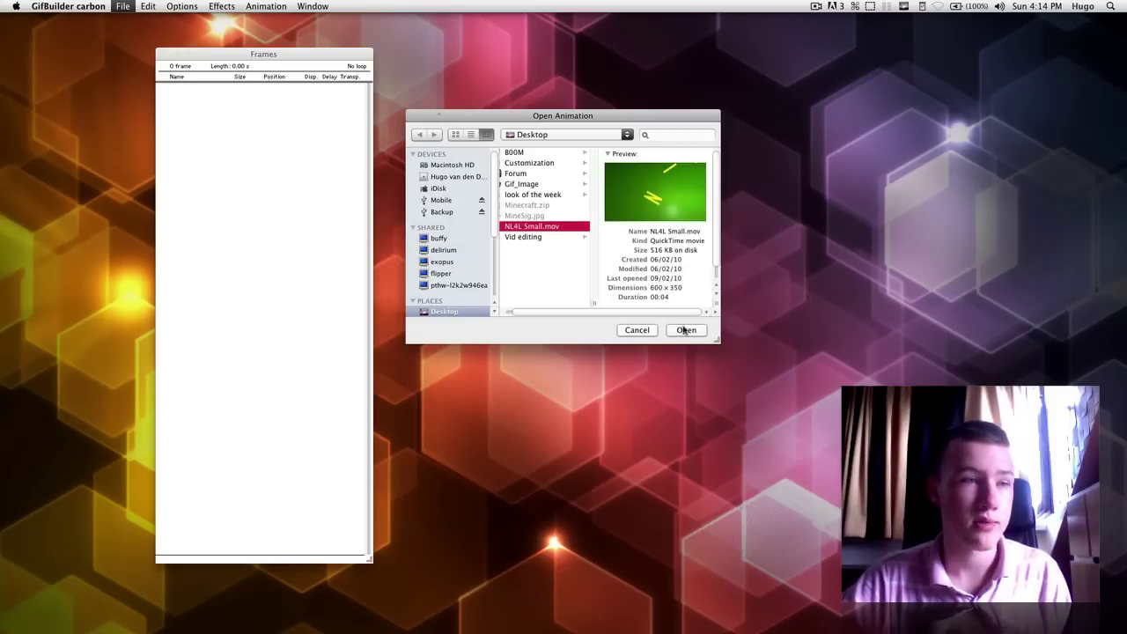
{"action": "left_click", "coordinate": [686, 331]}
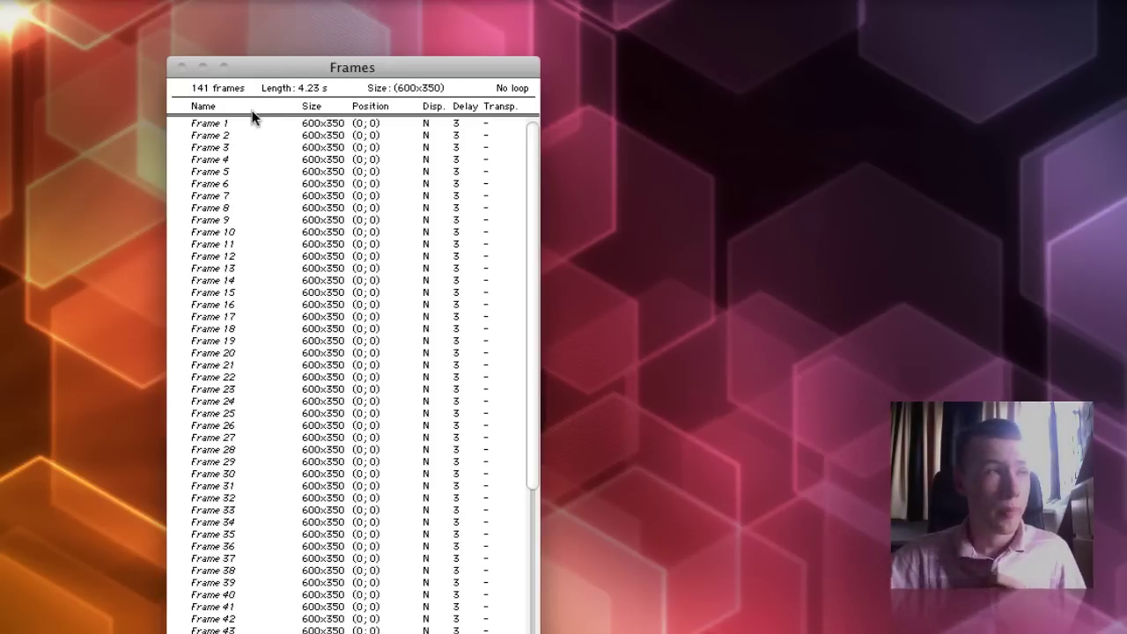
Let the clip import as 141 frames of 600x350, then select Frame 2.
{"action": "left_click", "coordinate": [245, 134]}
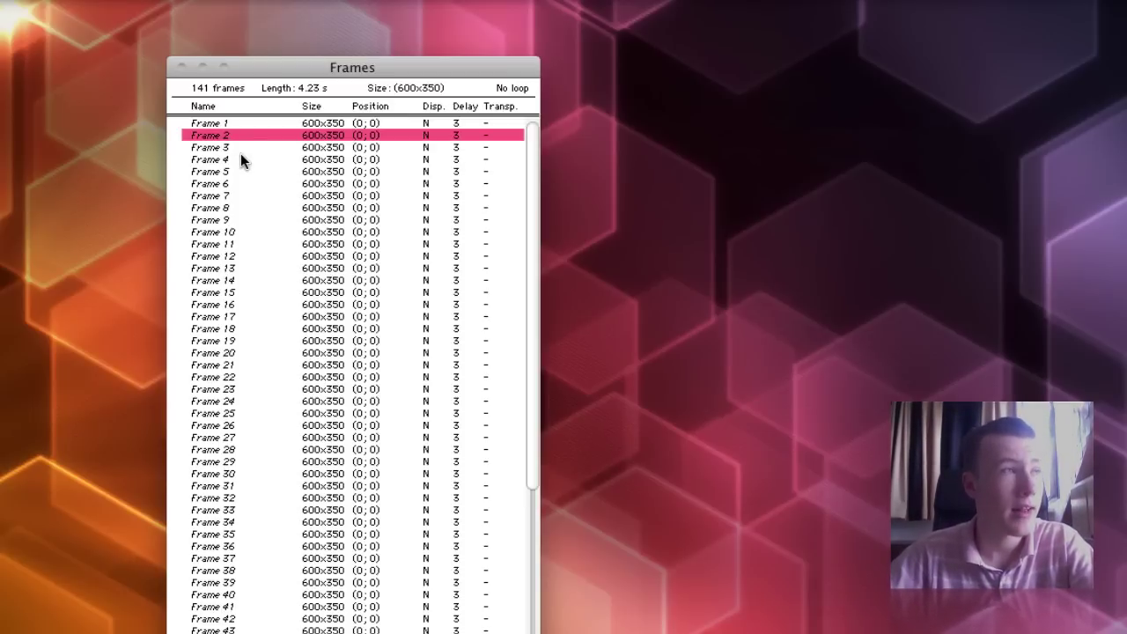
Add the even-numbered frames 4 through 66 to the frame selection.
{"action": "left_click", "coordinate": [234, 159], "text": "super"}
{"action": "left_click", "coordinate": [233, 183], "text": "super"}
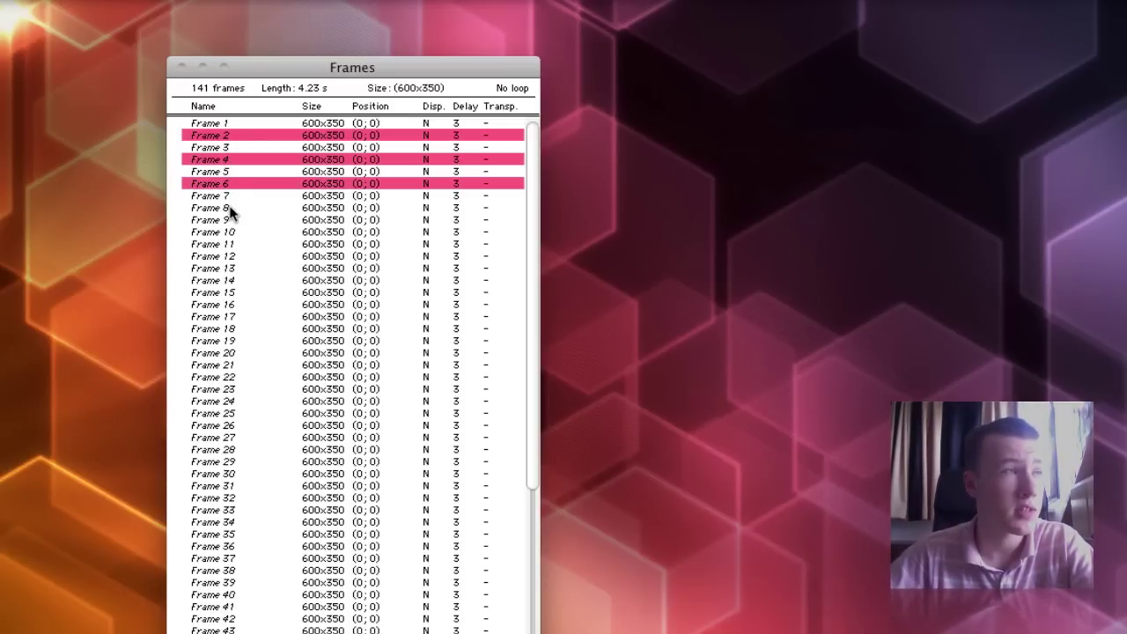
{"action": "left_click", "coordinate": [231, 208], "text": "super"}
{"action": "left_click", "coordinate": [236, 231], "text": "super"}
{"action": "left_click", "coordinate": [238, 255], "text": "super"}
{"action": "left_click", "coordinate": [238, 280], "text": "super"}
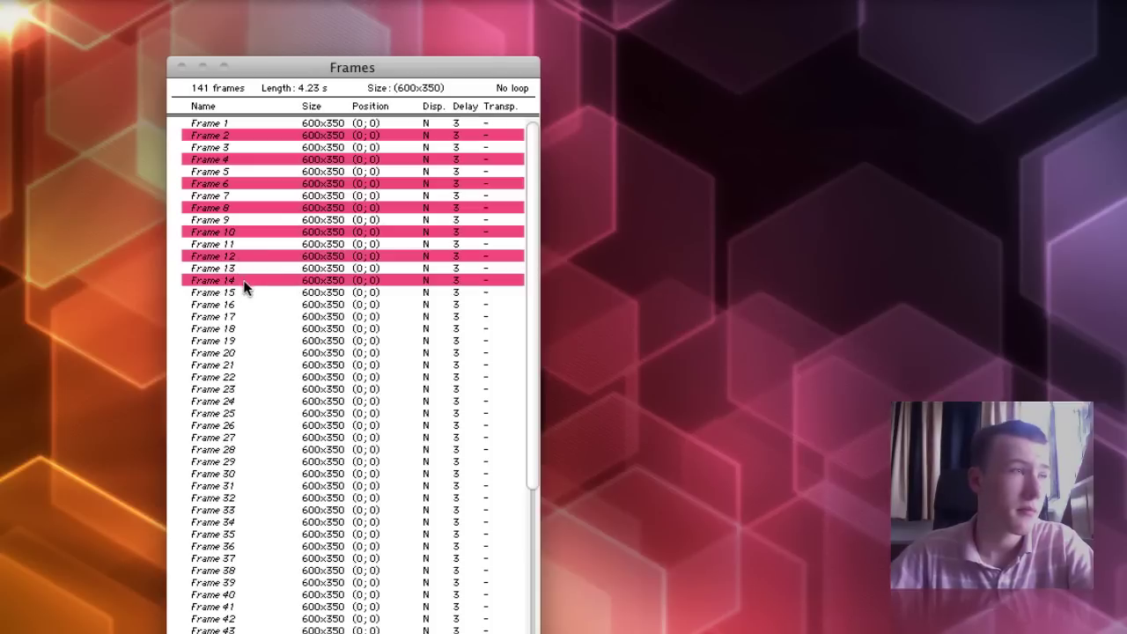
{"action": "left_click", "coordinate": [237, 303], "text": "super"}
{"action": "left_click", "coordinate": [237, 328], "text": "super"}
{"action": "left_click", "coordinate": [240, 352], "text": "super"}
{"action": "left_click", "coordinate": [235, 377], "text": "super"}
{"action": "left_click", "coordinate": [234, 401], "text": "super"}
{"action": "left_click", "coordinate": [232, 425], "text": "super"}
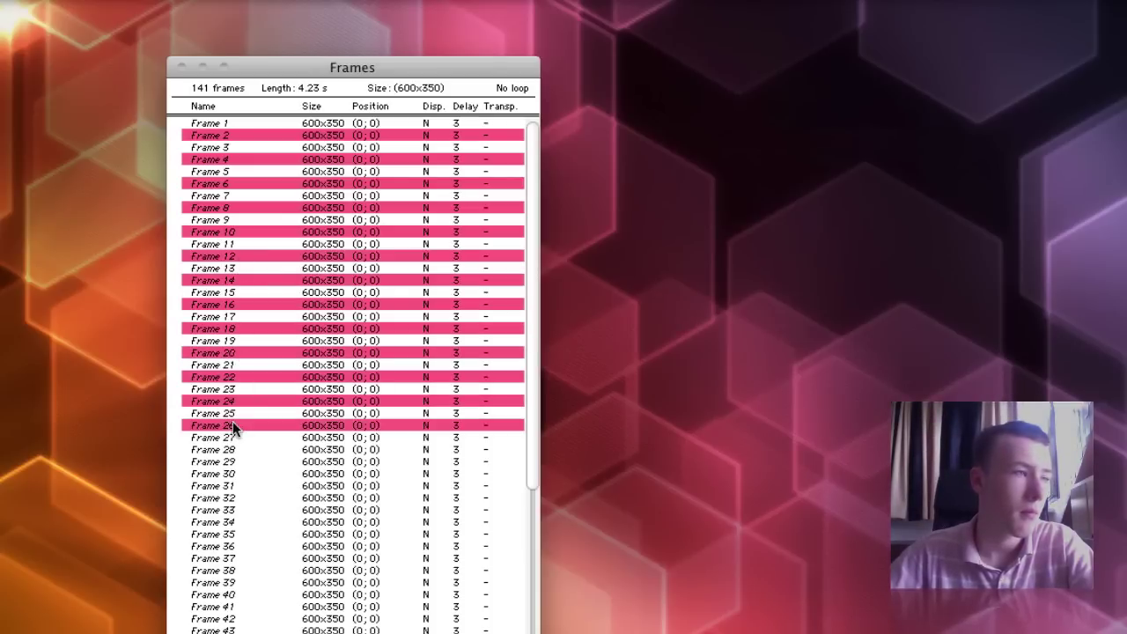
{"action": "left_click", "coordinate": [237, 449], "text": "super"}
{"action": "left_click", "coordinate": [243, 474], "text": "super"}
{"action": "left_click", "coordinate": [245, 497], "text": "super"}
{"action": "left_click", "coordinate": [248, 522], "text": "super"}
{"action": "left_click", "coordinate": [248, 546], "text": "super"}
{"action": "left_click", "coordinate": [252, 570], "text": "super"}
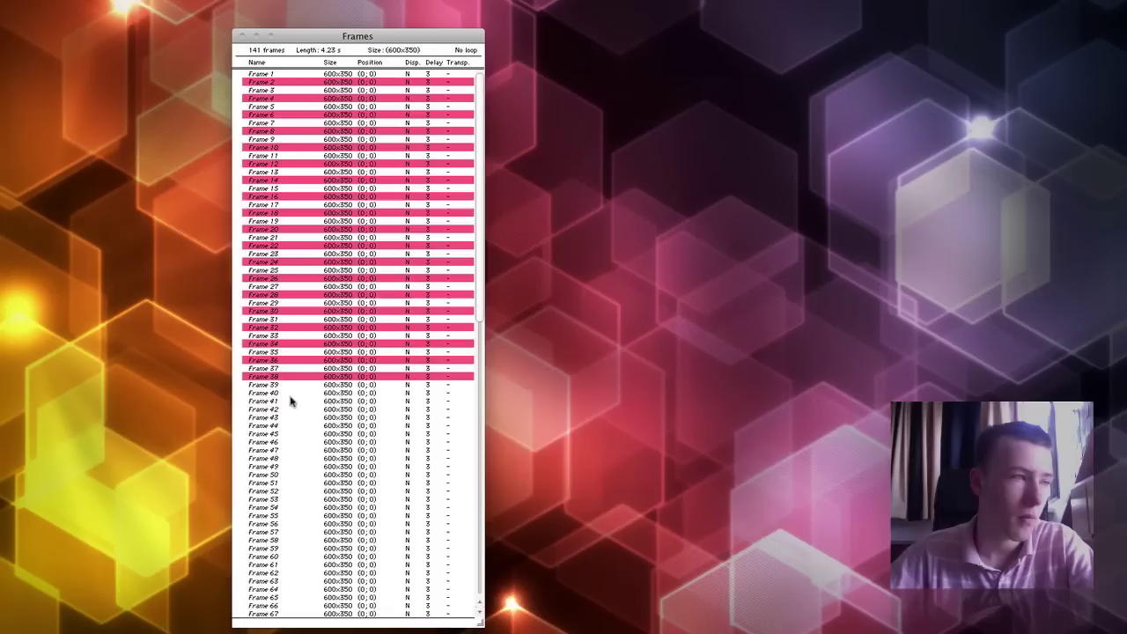
{"action": "left_click", "coordinate": [261, 564], "text": "super"}
{"action": "left_click", "coordinate": [278, 587], "text": "super"}
{"action": "left_click", "coordinate": [304, 425], "text": "super"}
{"action": "left_click", "coordinate": [304, 441], "text": "super"}
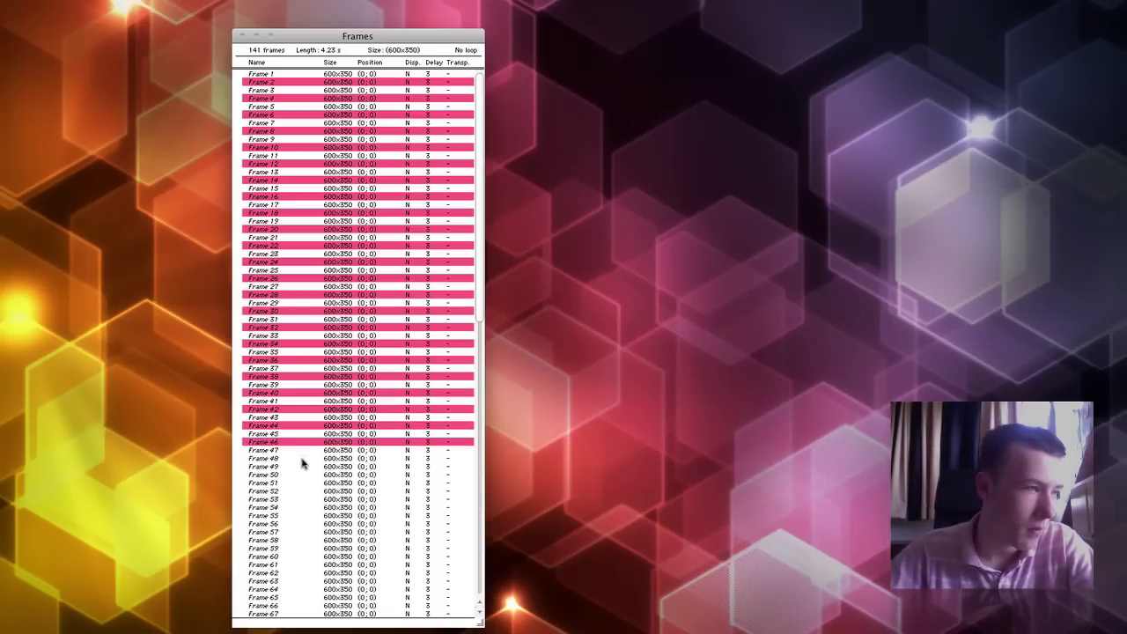
{"action": "left_click", "coordinate": [302, 458], "text": "super"}
{"action": "left_click", "coordinate": [302, 474], "text": "super"}
{"action": "left_click", "coordinate": [301, 491], "text": "super"}
{"action": "left_click", "coordinate": [299, 507], "text": "super"}
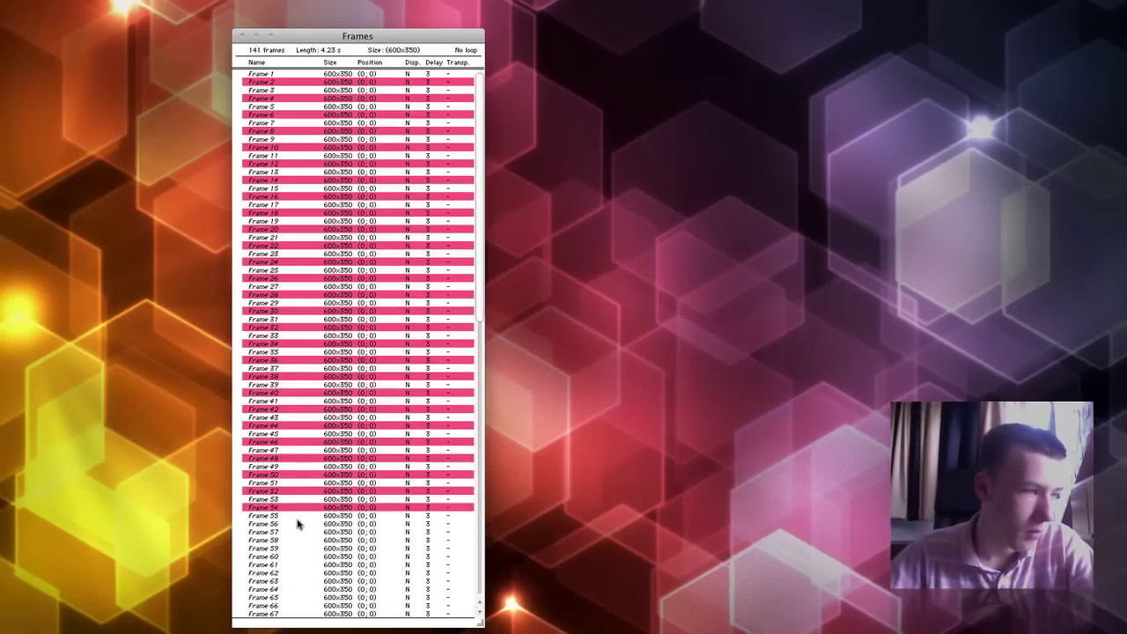
{"action": "left_click", "coordinate": [296, 523], "text": "super"}
{"action": "left_click", "coordinate": [293, 540], "text": "super"}
{"action": "left_click", "coordinate": [291, 556], "text": "super"}
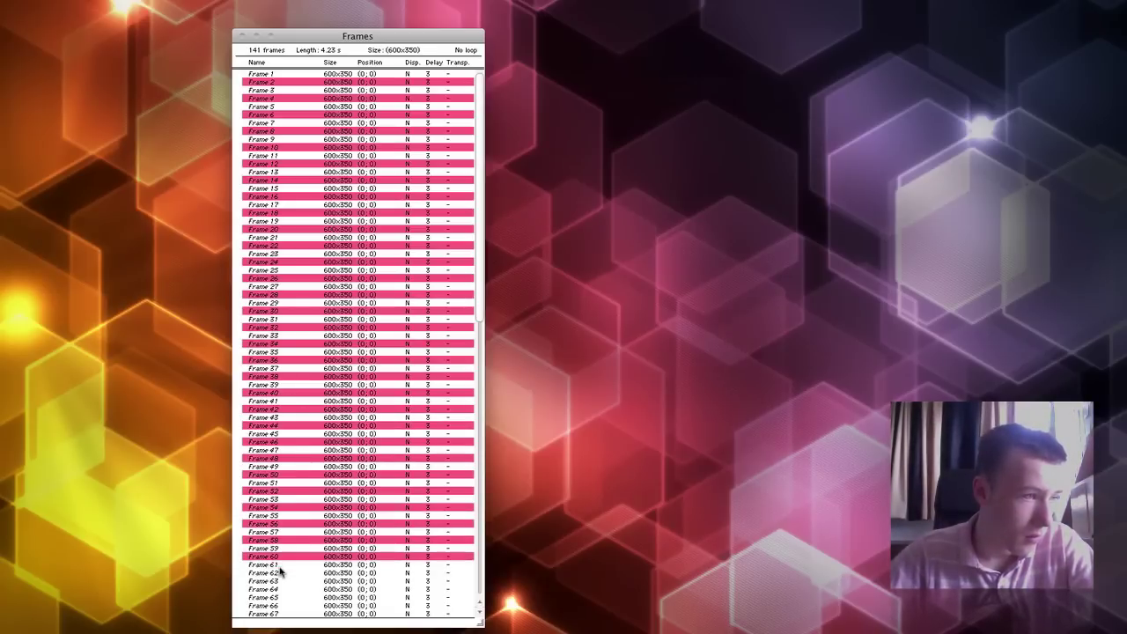
{"action": "left_click", "coordinate": [286, 572], "text": "super"}
{"action": "left_click", "coordinate": [281, 589], "text": "super"}
{"action": "left_click", "coordinate": [280, 606], "text": "super"}
Further down the list, add the even-numbered frames 140 back to 76 to the selection.
{"action": "scroll", "coordinate": [304, 551], "scroll_direction": "down", "scroll_amount": 15}
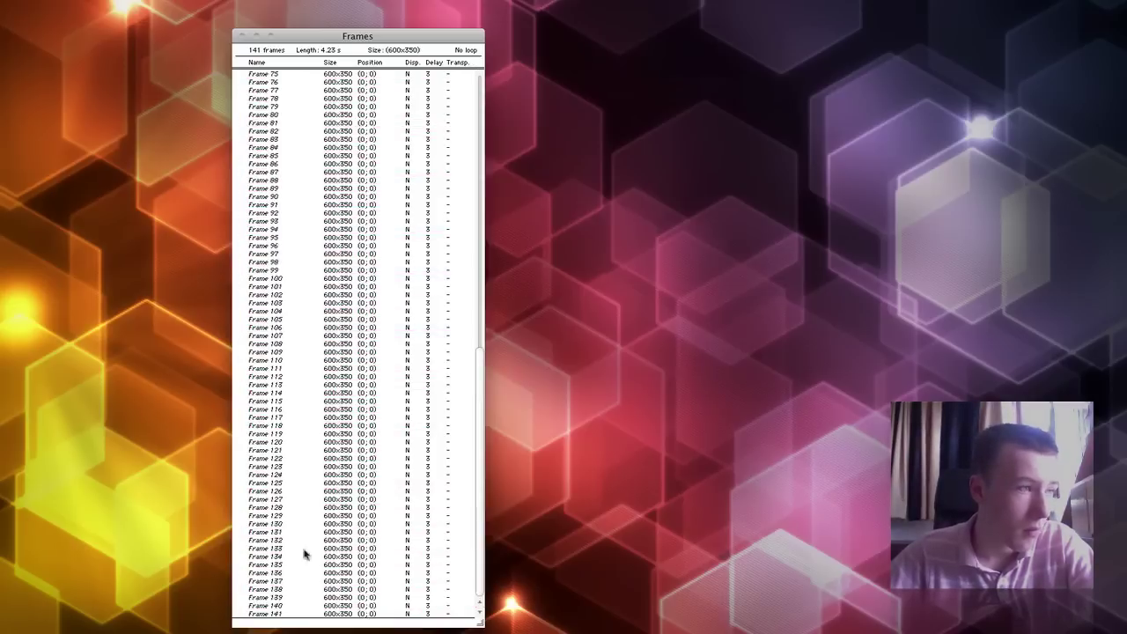
{"action": "left_click", "coordinate": [282, 605], "text": "super"}
{"action": "left_click", "coordinate": [280, 589], "text": "super"}
{"action": "left_click", "coordinate": [278, 572], "text": "super"}
{"action": "left_click", "coordinate": [278, 556], "text": "super"}
{"action": "left_click", "coordinate": [279, 540], "text": "super"}
{"action": "left_click", "coordinate": [280, 524], "text": "super"}
{"action": "left_click", "coordinate": [282, 508], "text": "super"}
{"action": "left_click", "coordinate": [285, 492], "text": "super"}
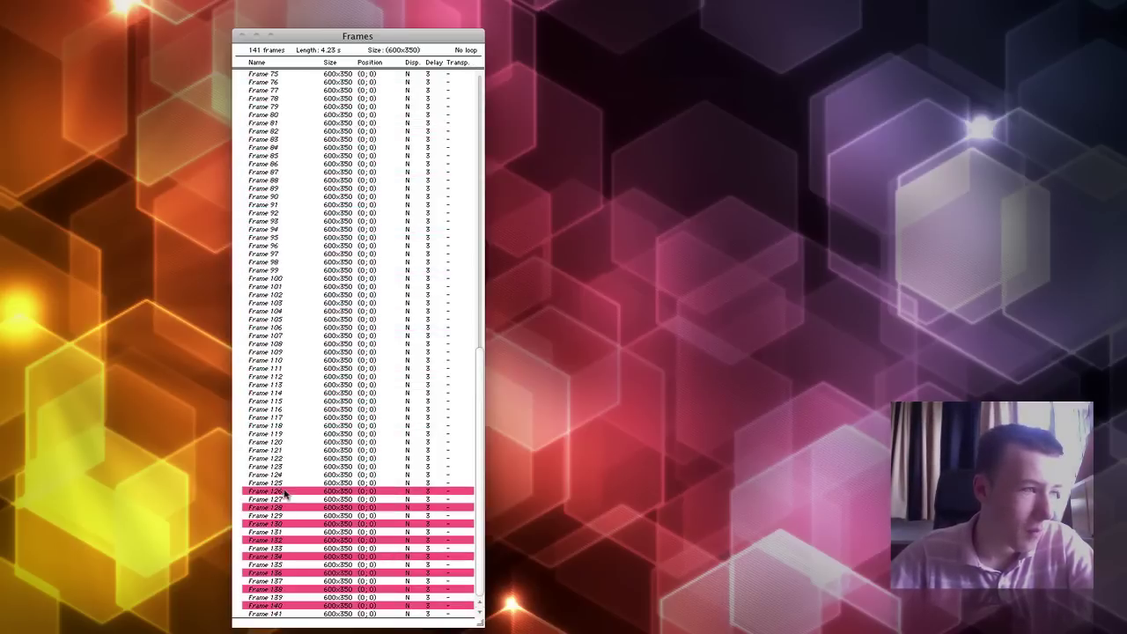
{"action": "left_click", "coordinate": [287, 475], "text": "super"}
{"action": "left_click", "coordinate": [289, 459], "text": "super"}
{"action": "left_click", "coordinate": [291, 442], "text": "super"}
{"action": "left_click", "coordinate": [293, 426], "text": "super"}
{"action": "left_click", "coordinate": [293, 409], "text": "super"}
{"action": "left_click", "coordinate": [291, 392], "text": "super"}
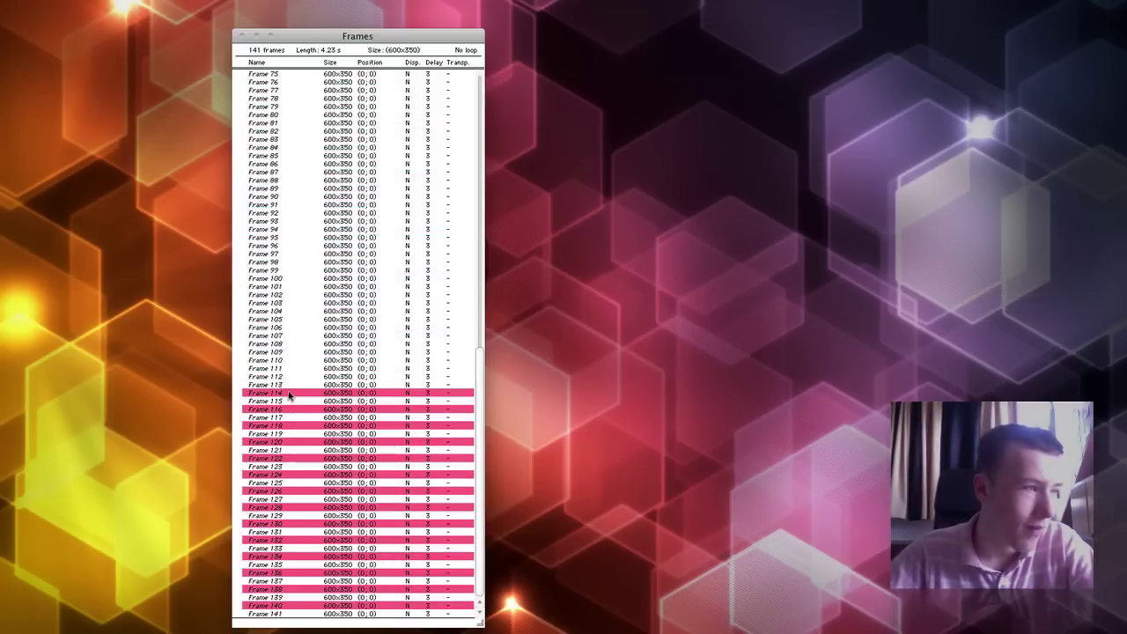
{"action": "left_click", "coordinate": [290, 375], "text": "super"}
{"action": "left_click", "coordinate": [291, 360], "text": "super"}
{"action": "left_click", "coordinate": [289, 344], "text": "super"}
{"action": "left_click", "coordinate": [289, 326], "text": "super"}
{"action": "left_click", "coordinate": [290, 311], "text": "super"}
{"action": "left_click", "coordinate": [289, 294], "text": "super"}
{"action": "left_click", "coordinate": [290, 278], "text": "super"}
{"action": "left_click", "coordinate": [288, 262], "text": "super"}
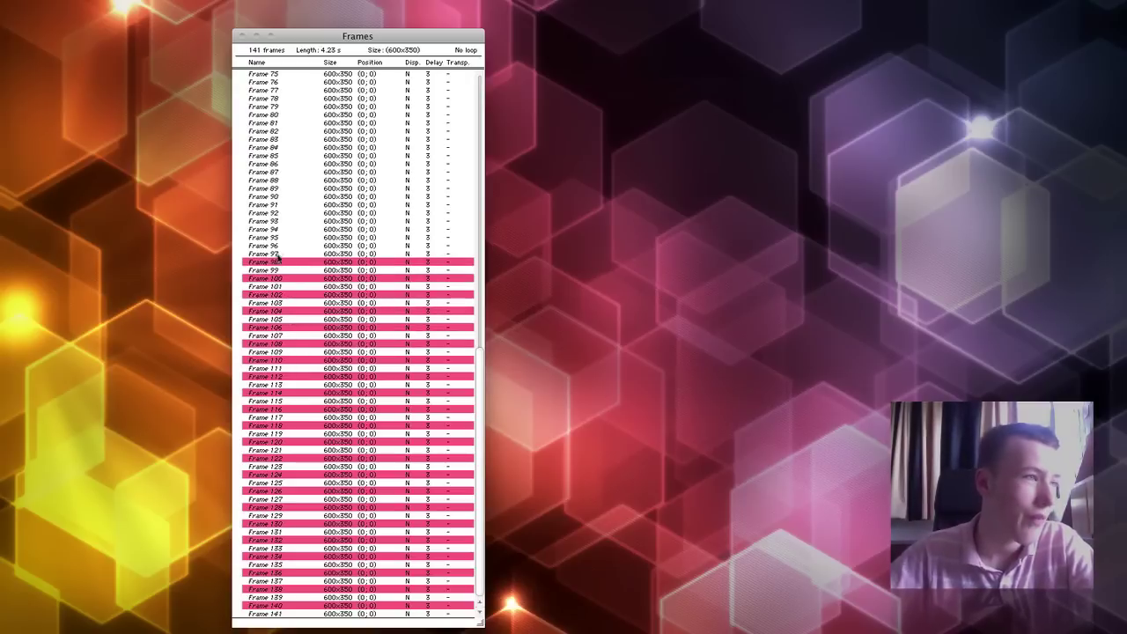
{"action": "left_click", "coordinate": [288, 245], "text": "super"}
{"action": "left_click", "coordinate": [287, 229], "text": "super"}
{"action": "left_click", "coordinate": [286, 212], "text": "super"}
{"action": "left_click", "coordinate": [285, 196], "text": "super"}
{"action": "left_click", "coordinate": [284, 179], "text": "super"}
{"action": "left_click", "coordinate": [286, 164], "text": "super"}
{"action": "left_click", "coordinate": [285, 147], "text": "super"}
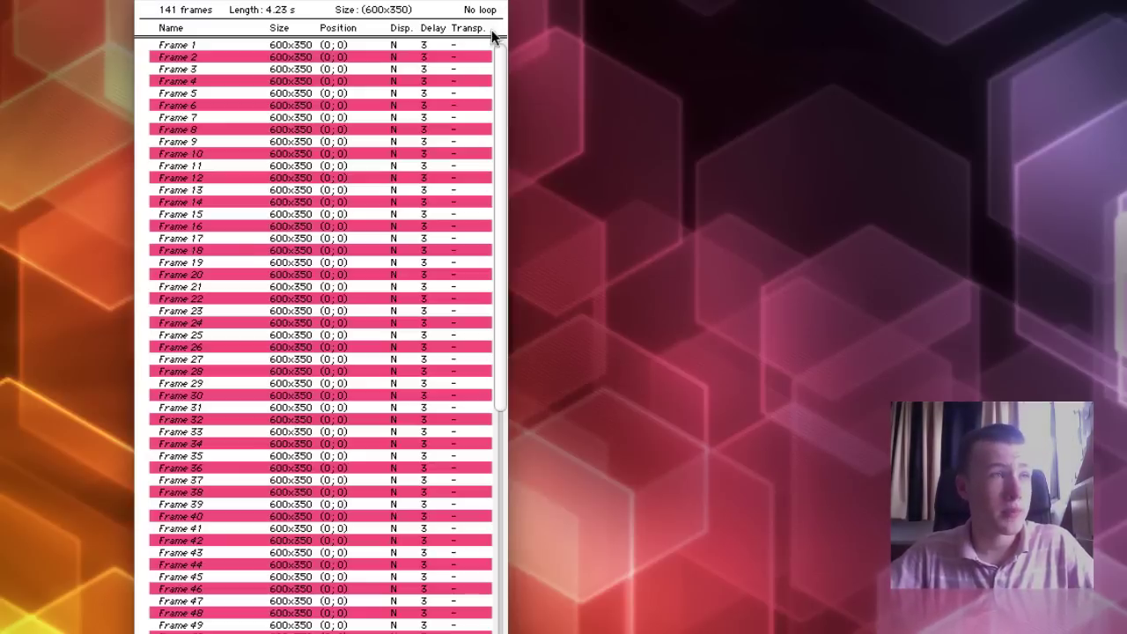
{"action": "left_click_drag", "start_coordinate": [498, 58], "coordinate": [495, 88]}
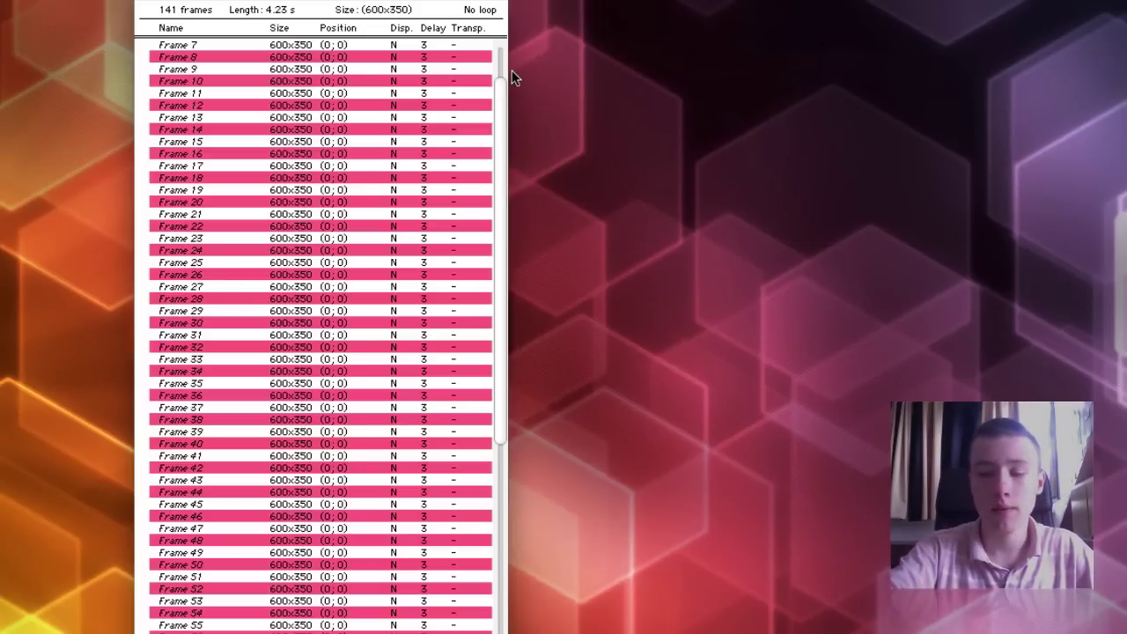
Delete the selected even frames, leaving 71 frames at 2.13 s, and reposition the Frames window.
{"action": "key", "text": "Delete"}
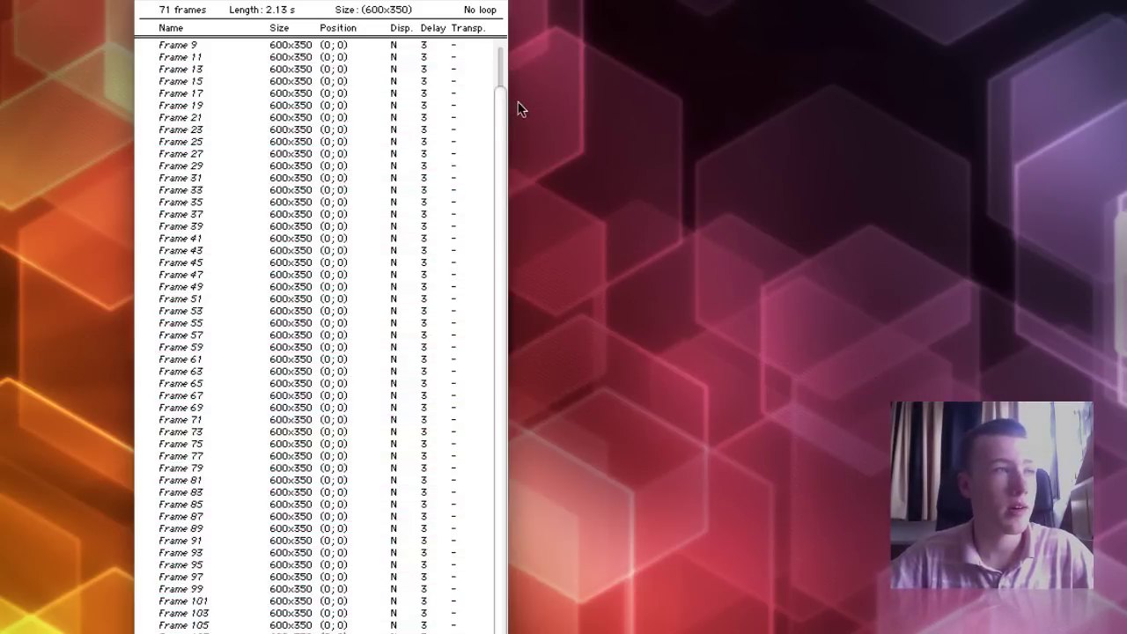
{"action": "scroll", "coordinate": [500, 88], "scroll_direction": "up", "scroll_amount": 2}
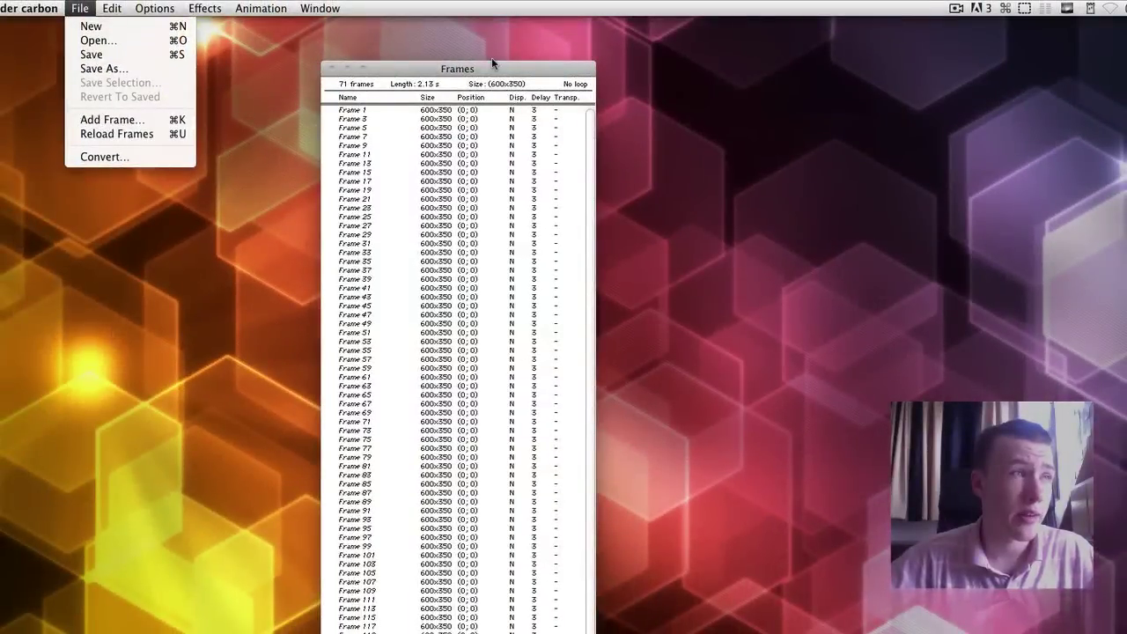
{"action": "left_click", "coordinate": [490, 68]}
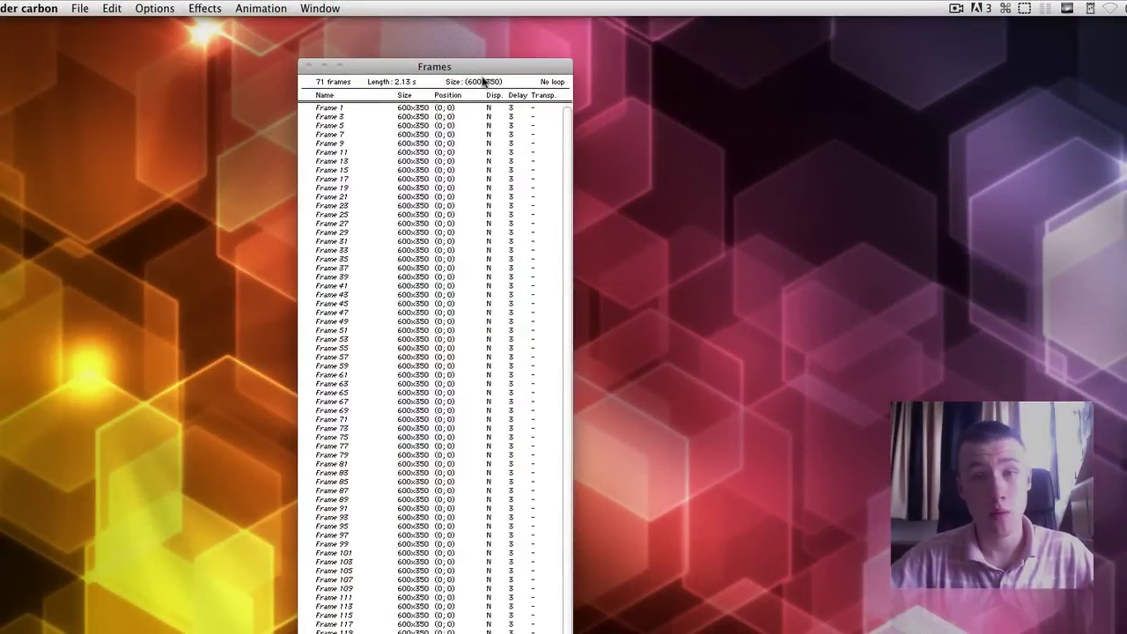
{"action": "left_click_drag", "start_coordinate": [482, 78], "coordinate": [426, 99]}
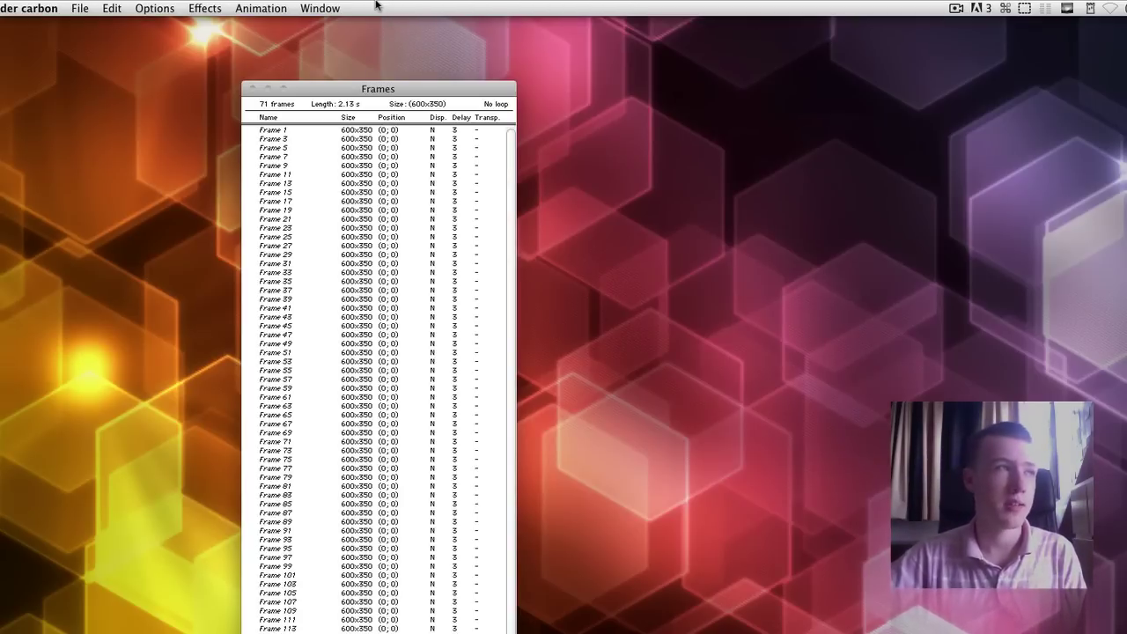
{"action": "left_click_drag", "start_coordinate": [367, 89], "coordinate": [316, 94]}
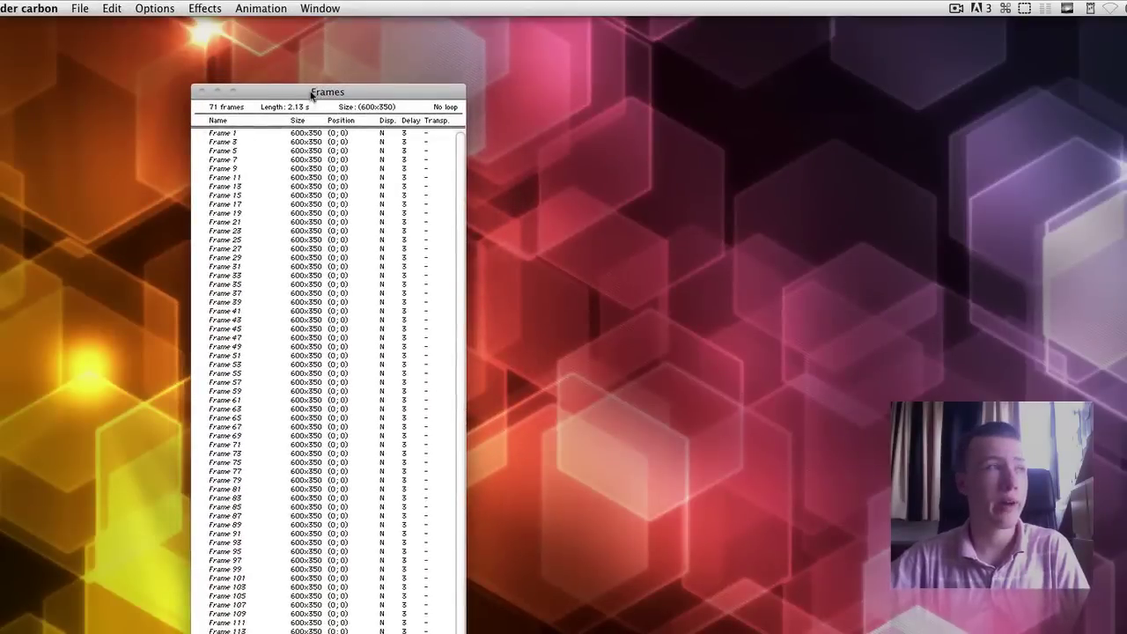
Switch the colour setting from Best Palette to 6x6x6 Palette under Options > Colors.
{"action": "left_click", "coordinate": [160, 9]}
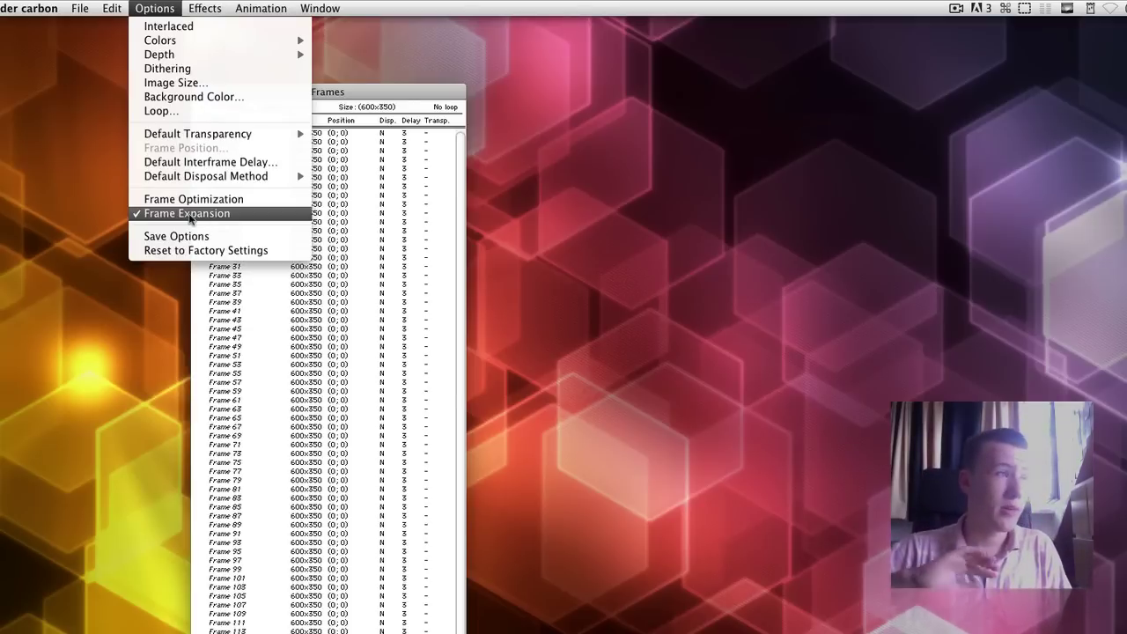
{"action": "mouse_move", "coordinate": [114, 9]}
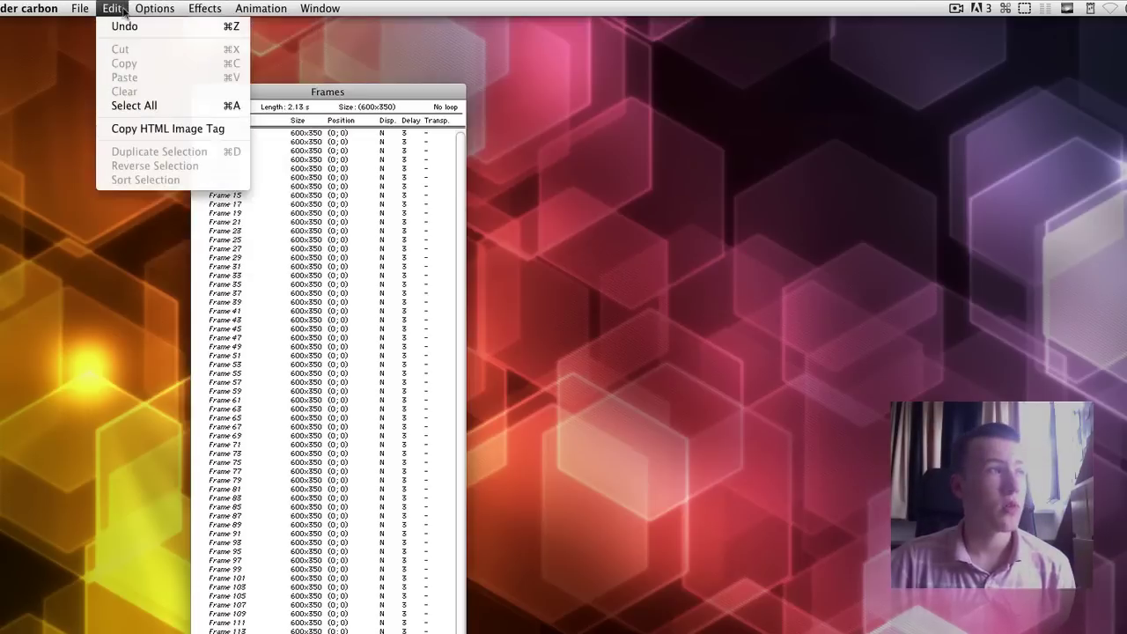
{"action": "mouse_move", "coordinate": [155, 8]}
{"action": "mouse_move", "coordinate": [290, 41]}
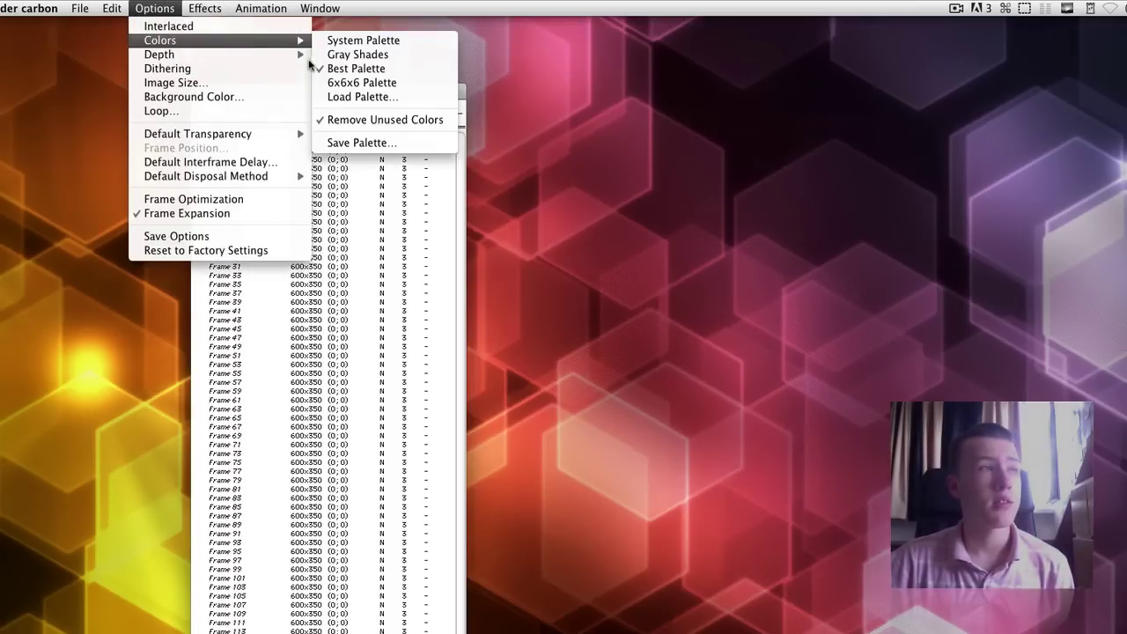
{"action": "left_click", "coordinate": [357, 83]}
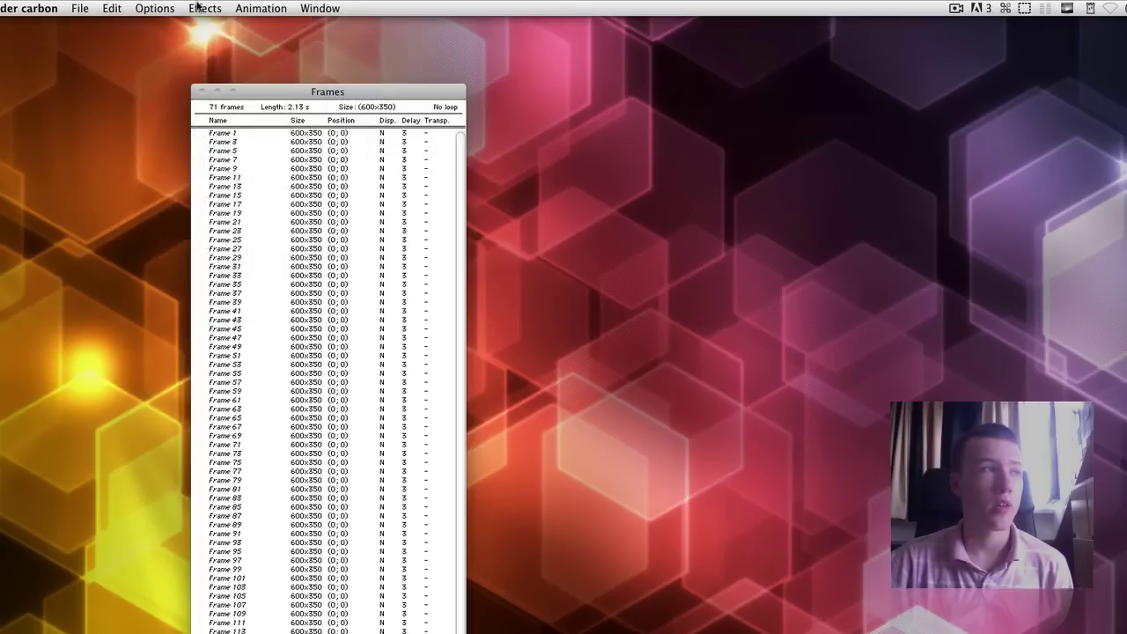
{"action": "left_click", "coordinate": [154, 8]}
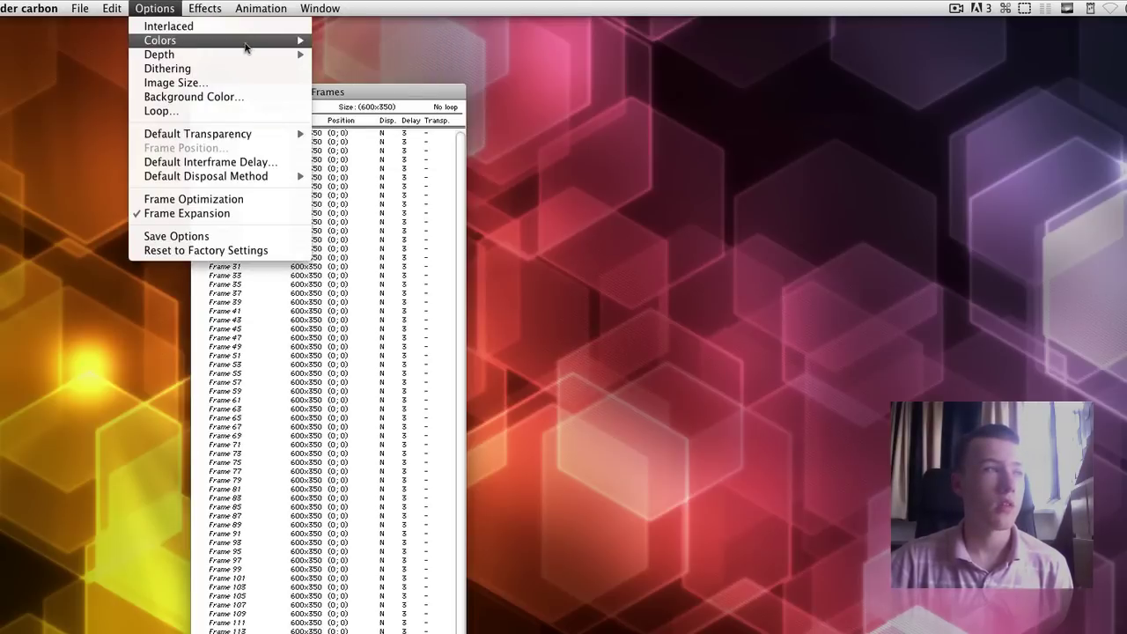
{"action": "mouse_move", "coordinate": [249, 46]}
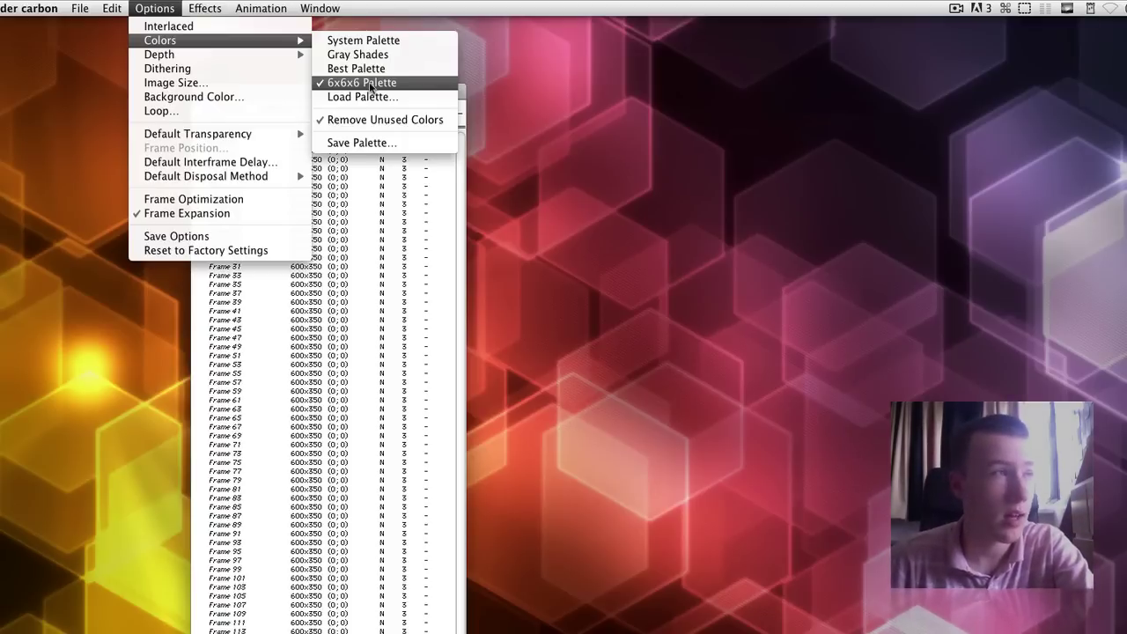
{"action": "left_click", "coordinate": [370, 88]}
Save As, renaming Untitled.gif to Tutorial.gif in the Gif_Image folder.
{"action": "left_click_drag", "start_coordinate": [368, 85], "coordinate": [375, 68]}
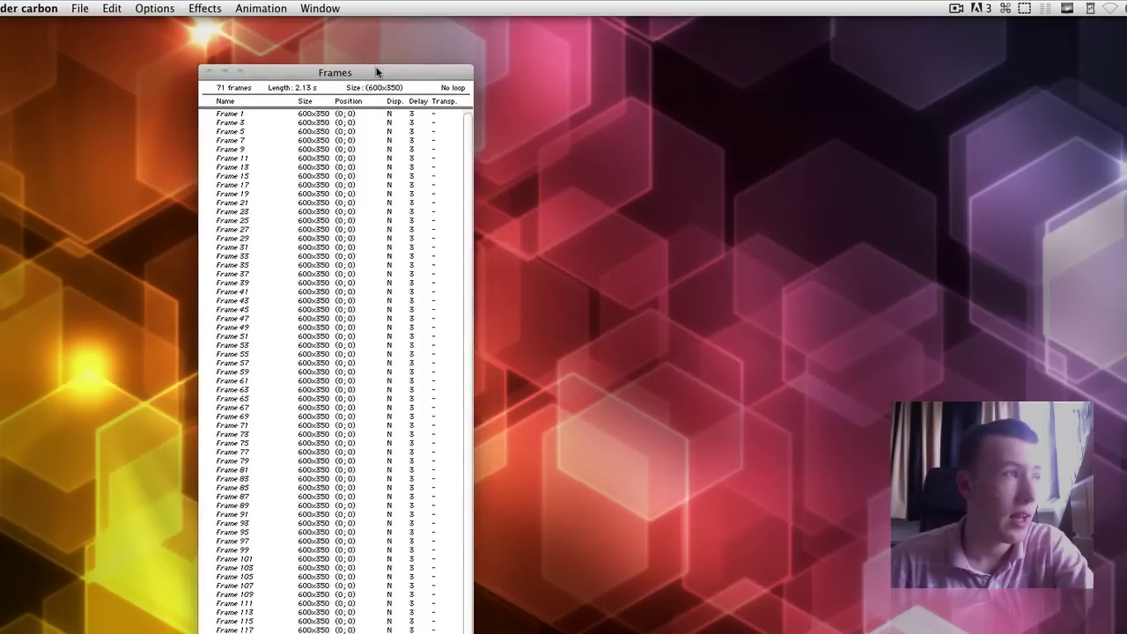
{"action": "left_click", "coordinate": [81, 8]}
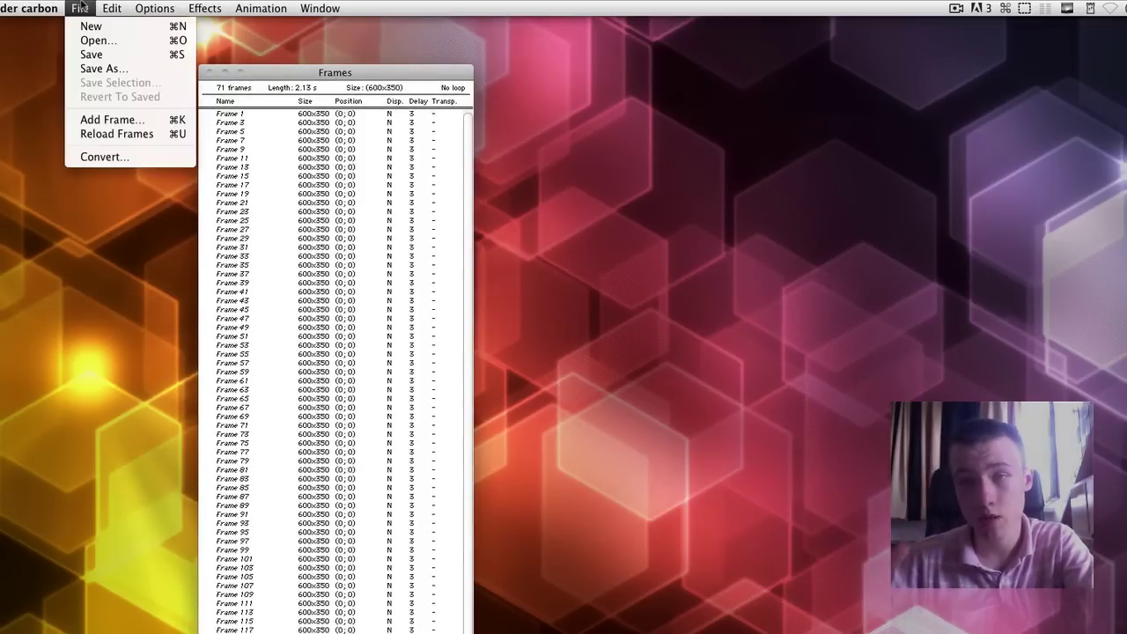
{"action": "left_click", "coordinate": [101, 68]}
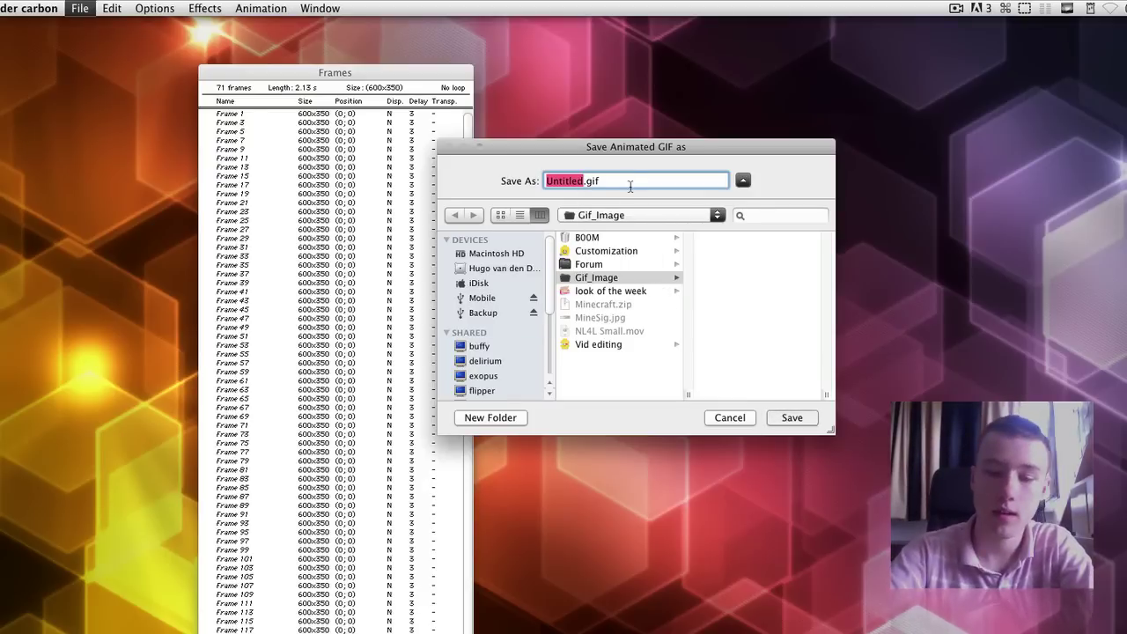
{"action": "type", "text": "Tutorial"}
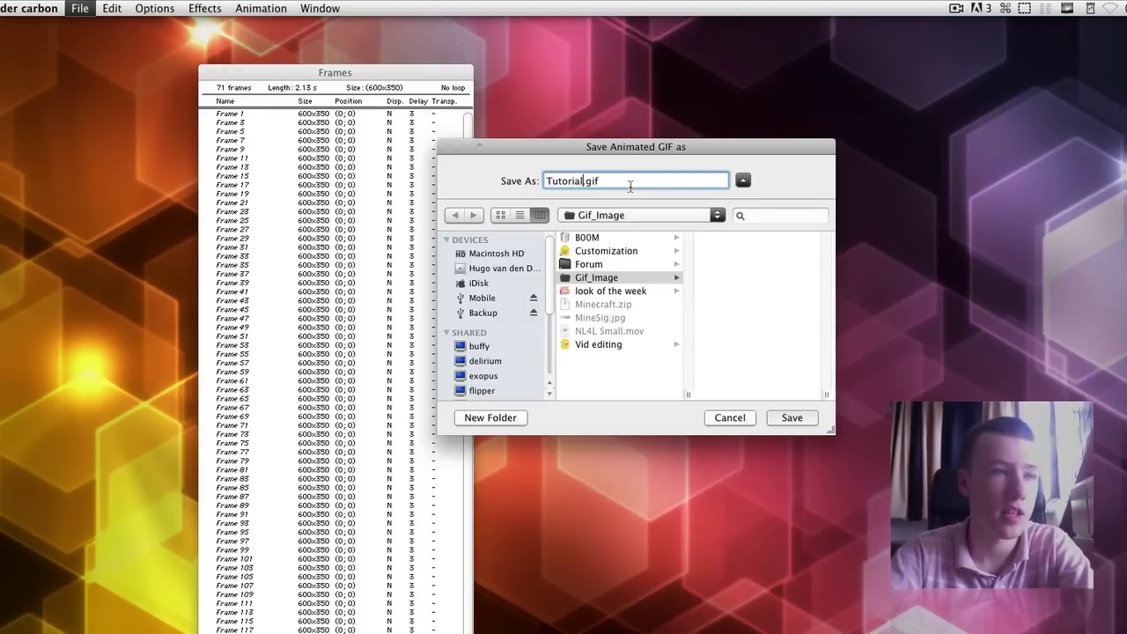
{"action": "key", "text": "Return"}
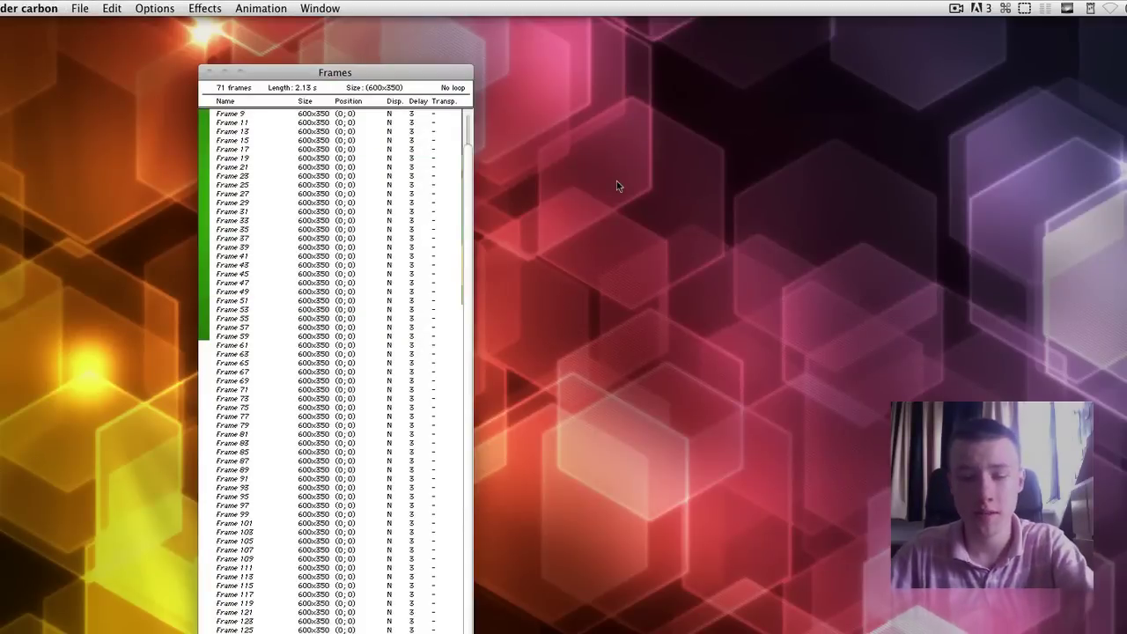
Bring the Safari and Firefox windows up, then the Gif_Image Finder window.
{"action": "left_click_drag", "start_coordinate": [373, 74], "coordinate": [323, 63]}
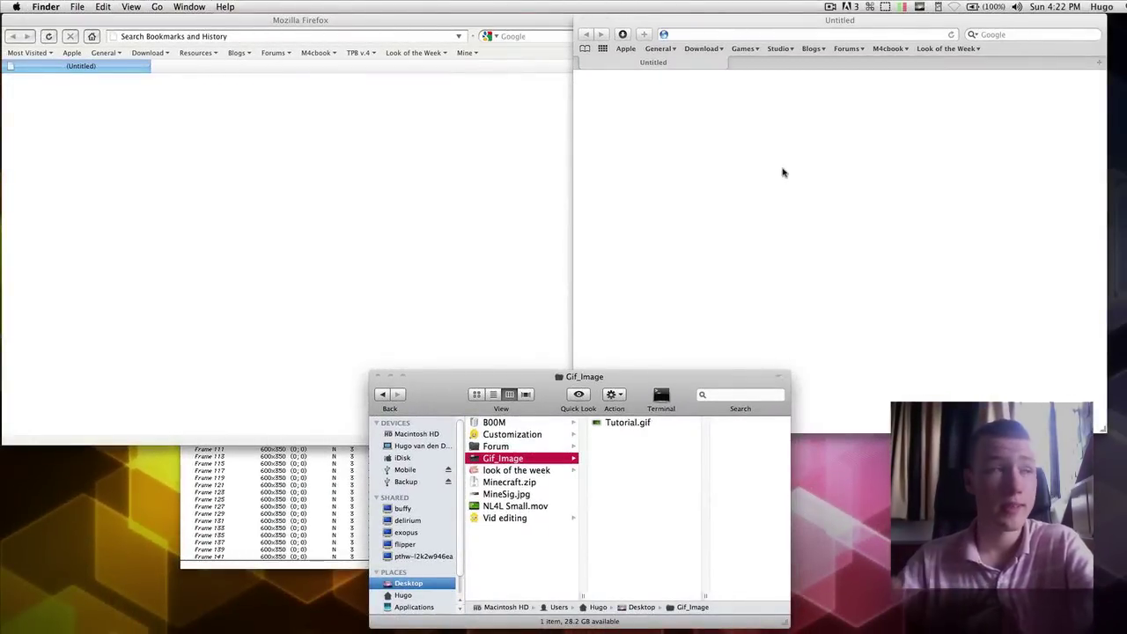
{"action": "left_click", "coordinate": [674, 163]}
{"action": "left_click", "coordinate": [441, 139]}
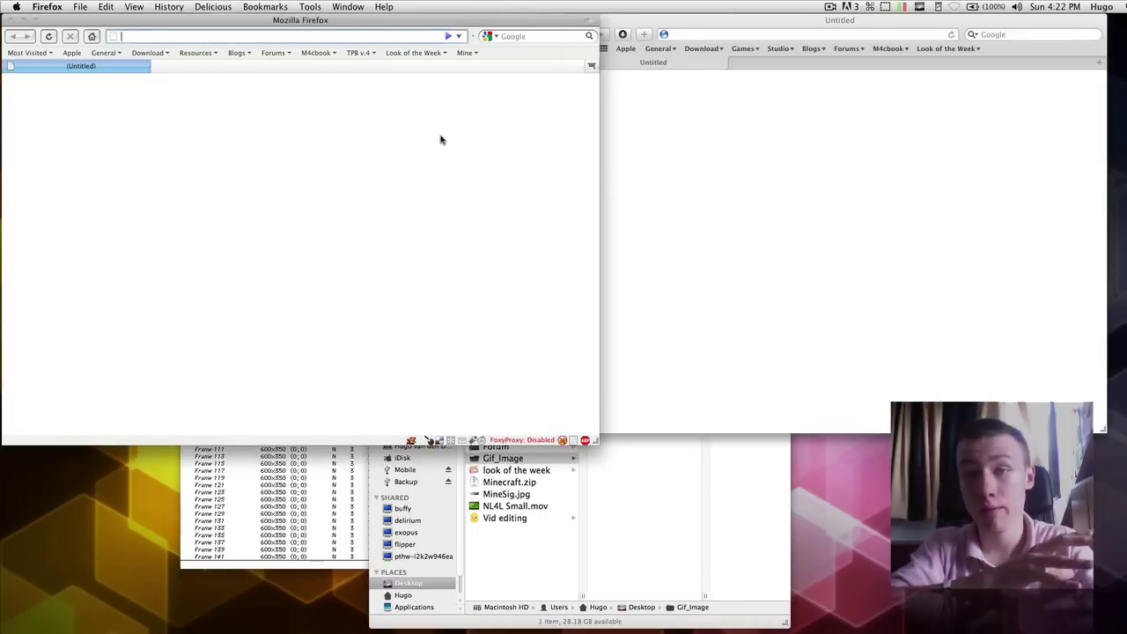
{"action": "left_click", "coordinate": [655, 152]}
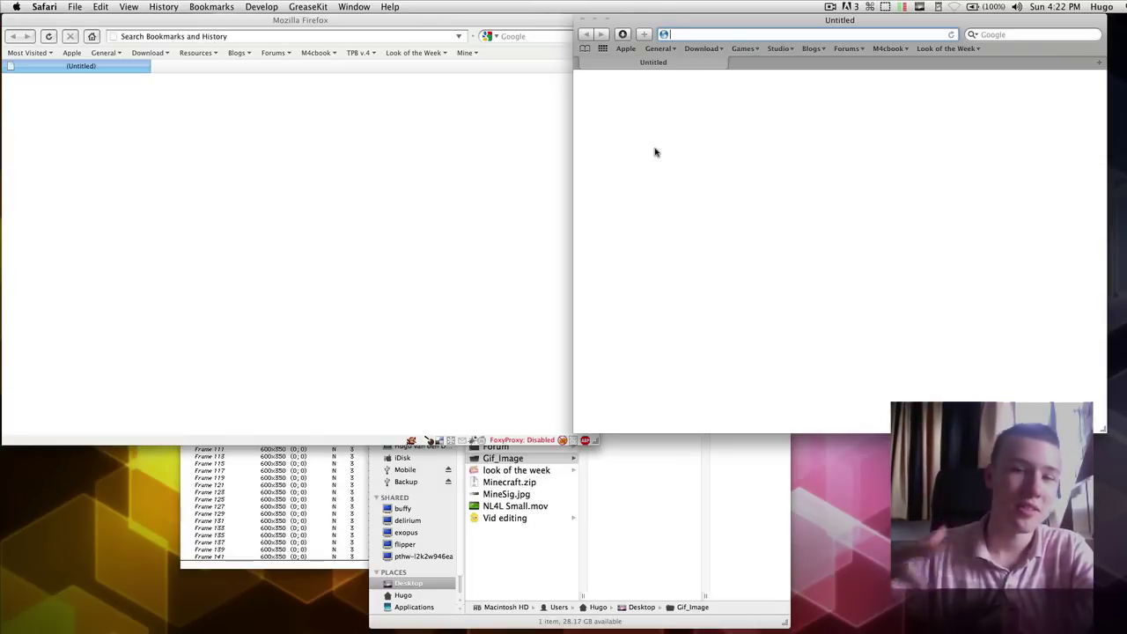
{"action": "left_click", "coordinate": [672, 456]}
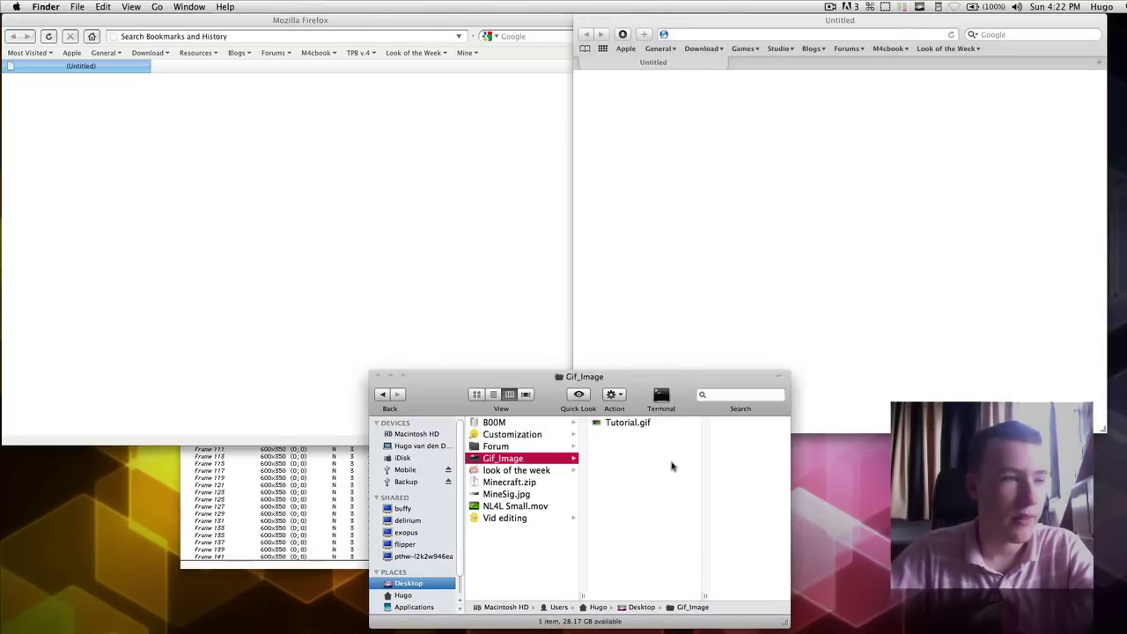
Replay Tutorial.gif in Firefox with Reload, then drag it from Gif_Image into Safari.
{"action": "left_click_drag", "start_coordinate": [652, 396], "coordinate": [282, 158]}
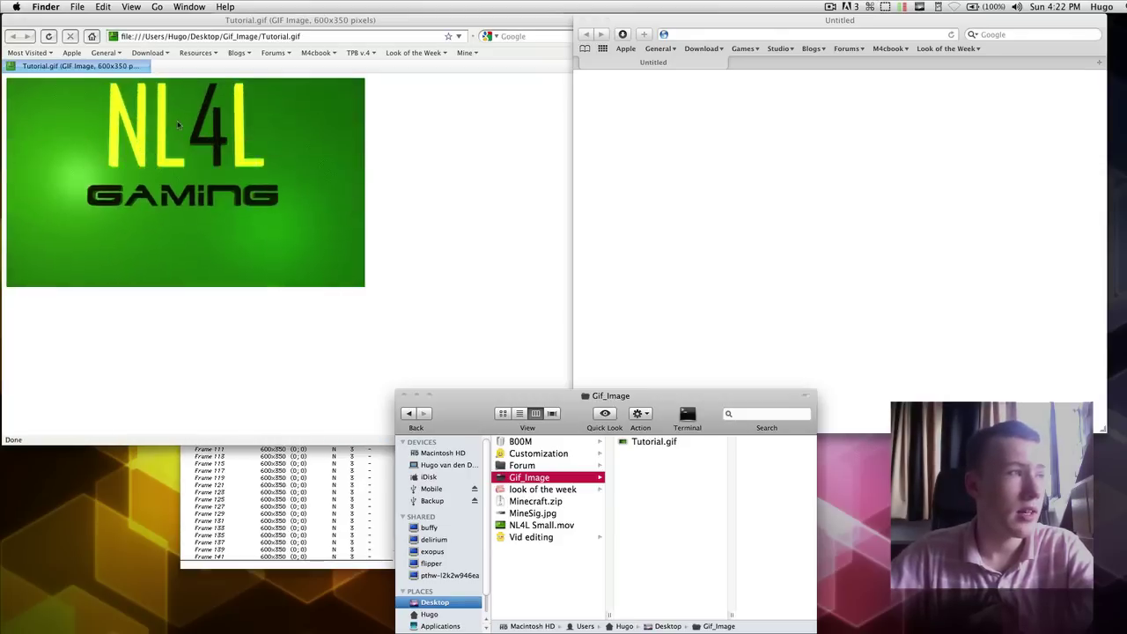
{"action": "left_click", "coordinate": [434, 117]}
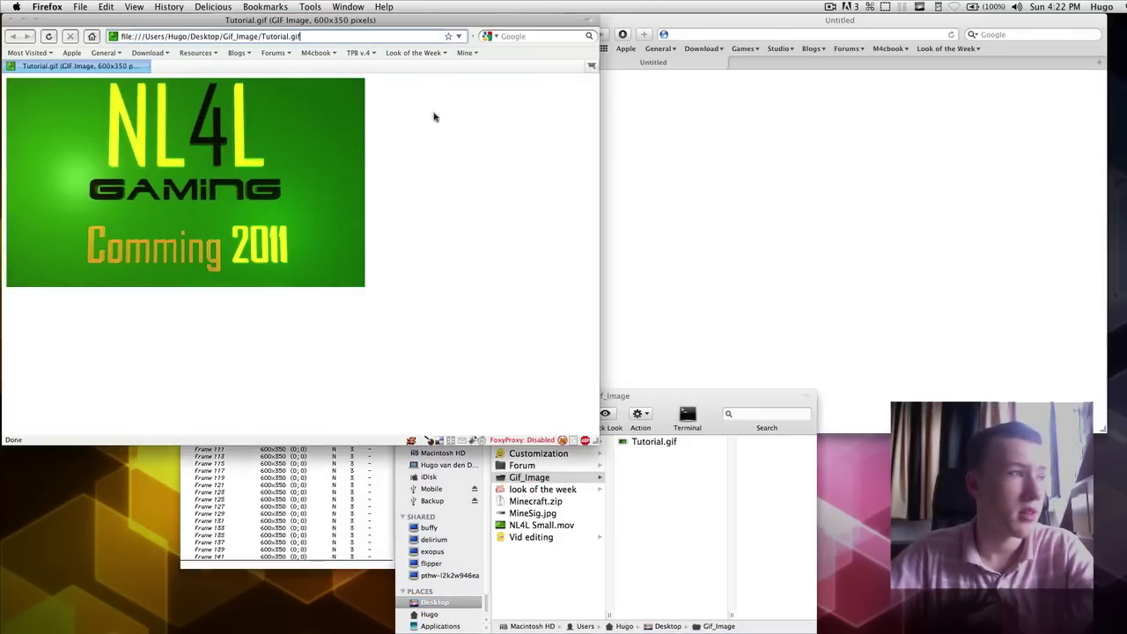
{"action": "left_click", "coordinate": [50, 36]}
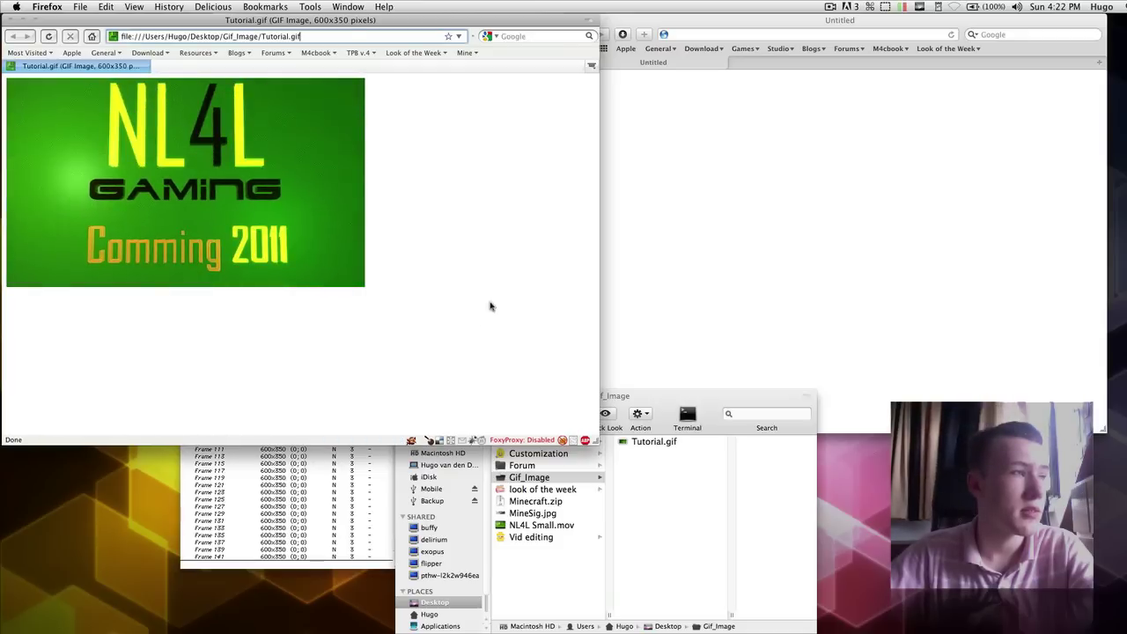
{"action": "left_click", "coordinate": [715, 497]}
{"action": "left_click_drag", "start_coordinate": [661, 442], "coordinate": [805, 229]}
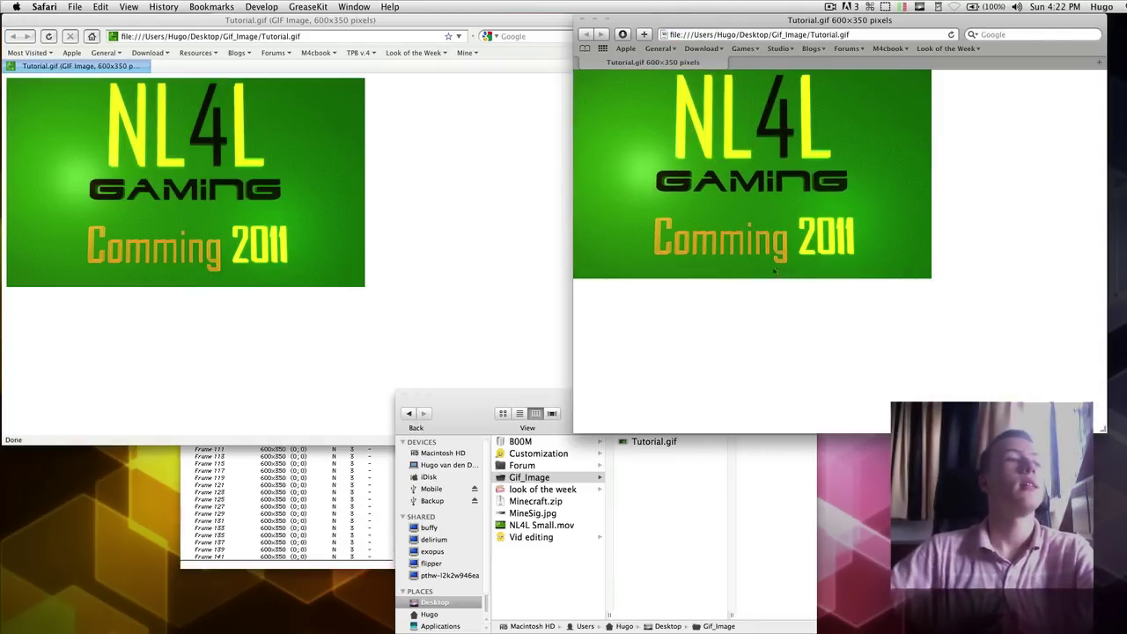
Reload Tutorial.gif in Safari to replay it, then shift and widen Safari beside Firefox.
{"action": "left_click", "coordinate": [949, 35]}
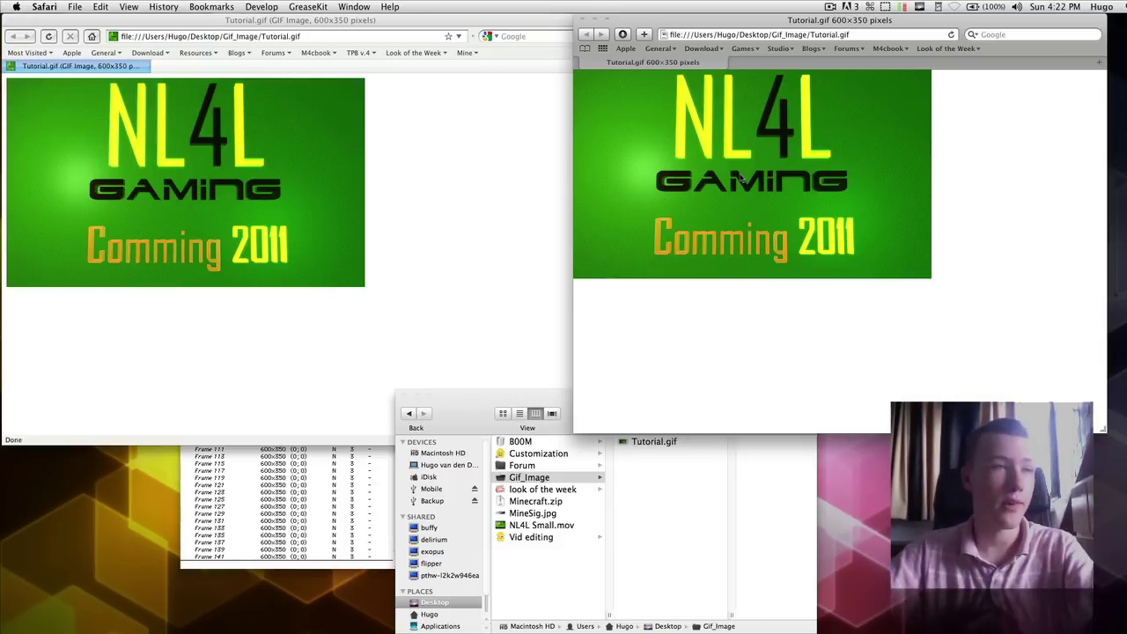
{"action": "left_click", "coordinate": [515, 154]}
{"action": "left_click", "coordinate": [844, 16]}
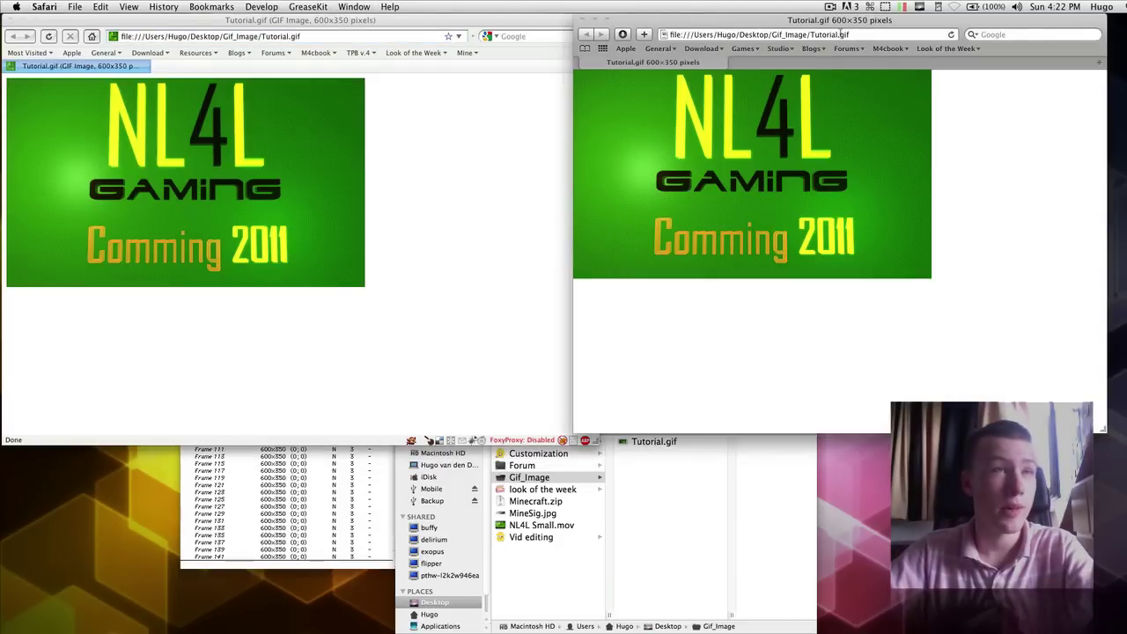
{"action": "left_click_drag", "start_coordinate": [852, 27], "coordinate": [810, 27]}
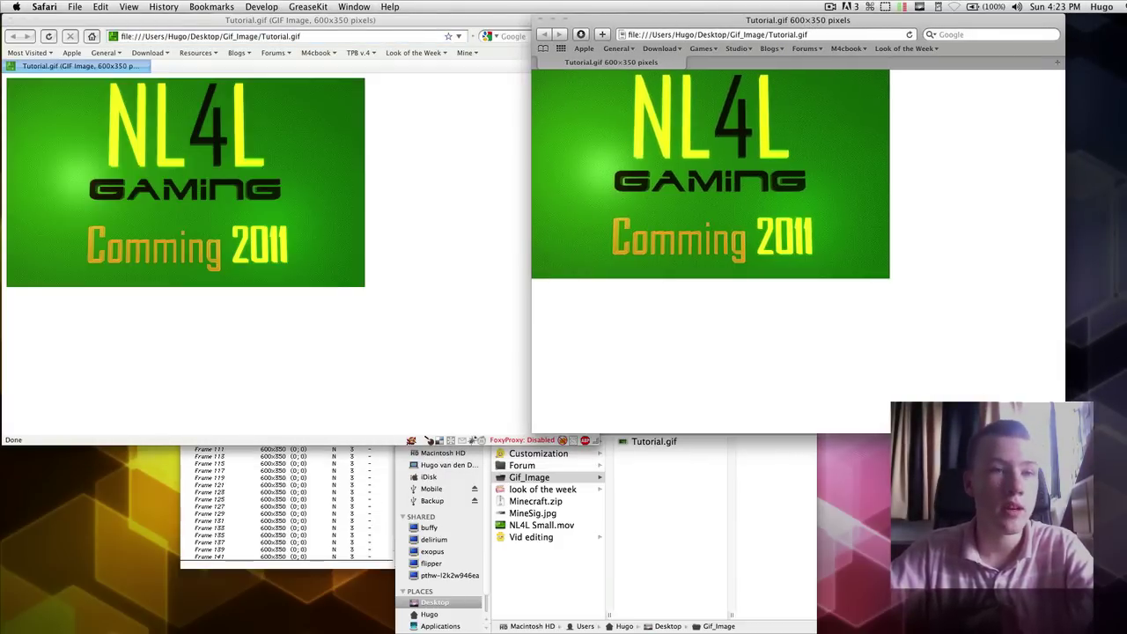
{"action": "left_click_drag", "start_coordinate": [1065, 432], "coordinate": [1116, 443]}
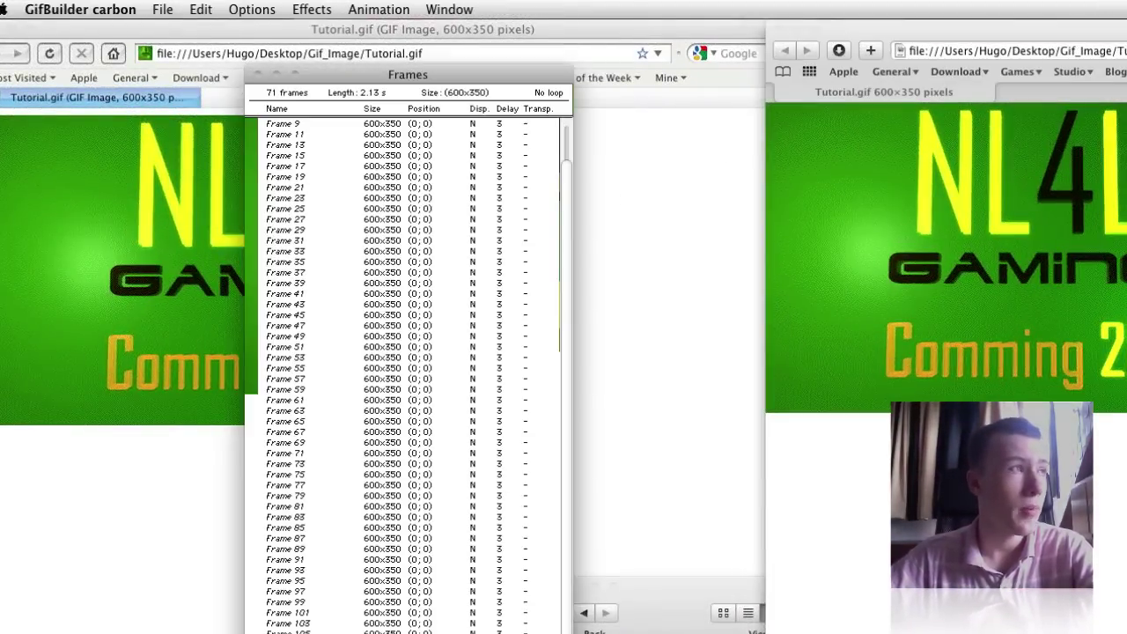
Set the animation's Loop option to Forever.
{"action": "left_click", "coordinate": [237, 9]}
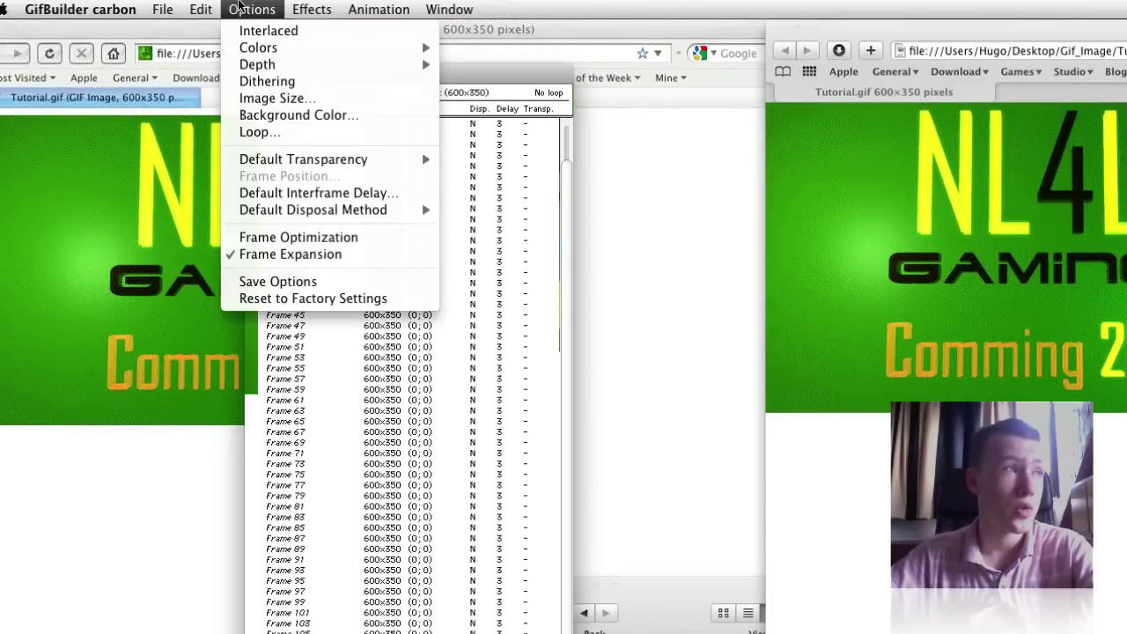
{"action": "left_click", "coordinate": [272, 134]}
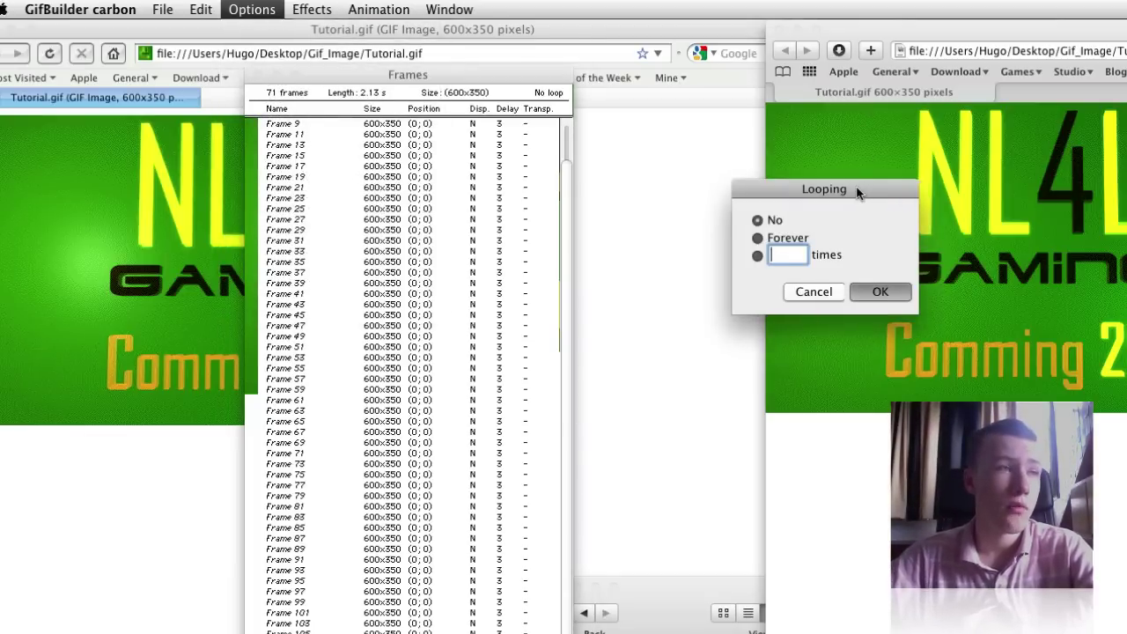
{"action": "left_click_drag", "start_coordinate": [855, 188], "coordinate": [773, 184]}
{"action": "left_click", "coordinate": [676, 234]}
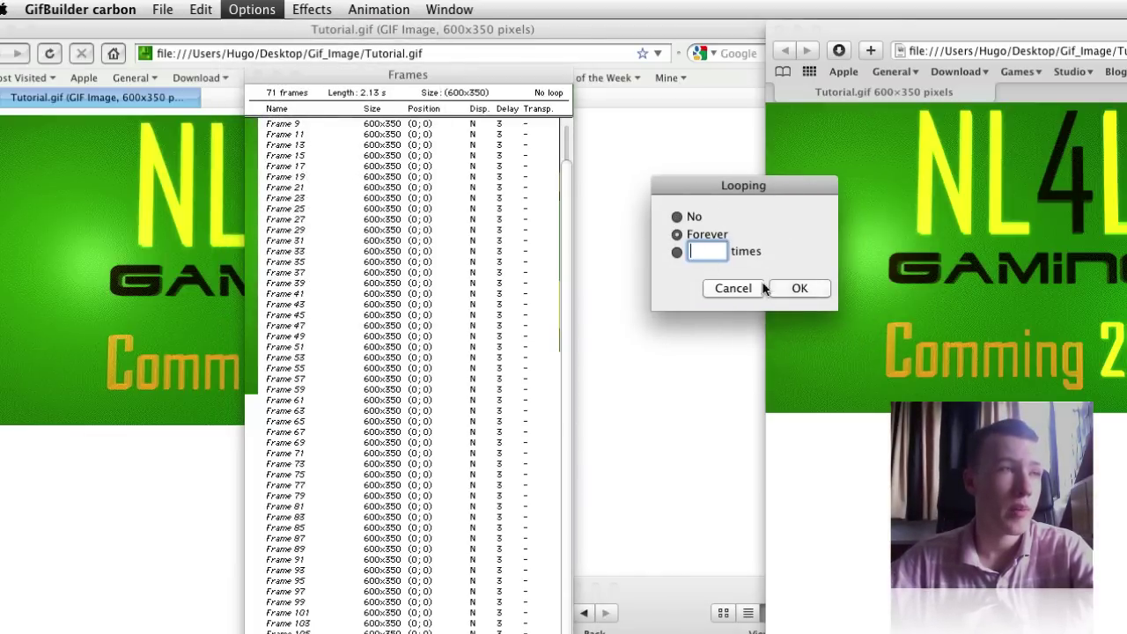
{"action": "left_click", "coordinate": [799, 288]}
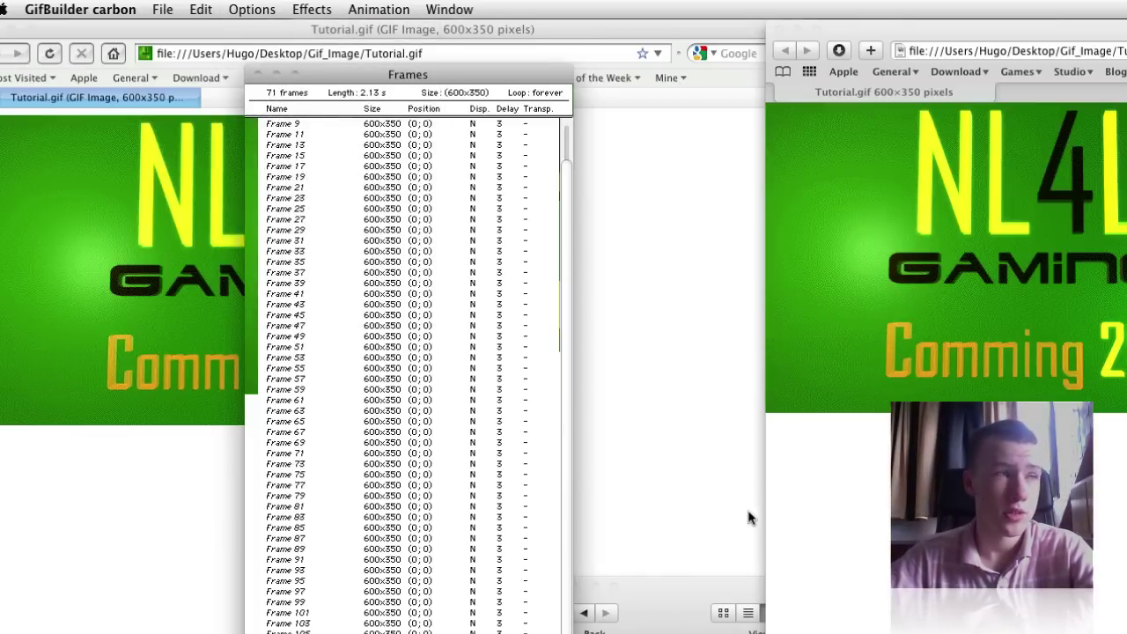
Bring up the Gif_Image folder listing Looper.gif alongside Tutorial.gif.
{"action": "left_click", "coordinate": [713, 426]}
{"action": "left_click", "coordinate": [85, 7]}
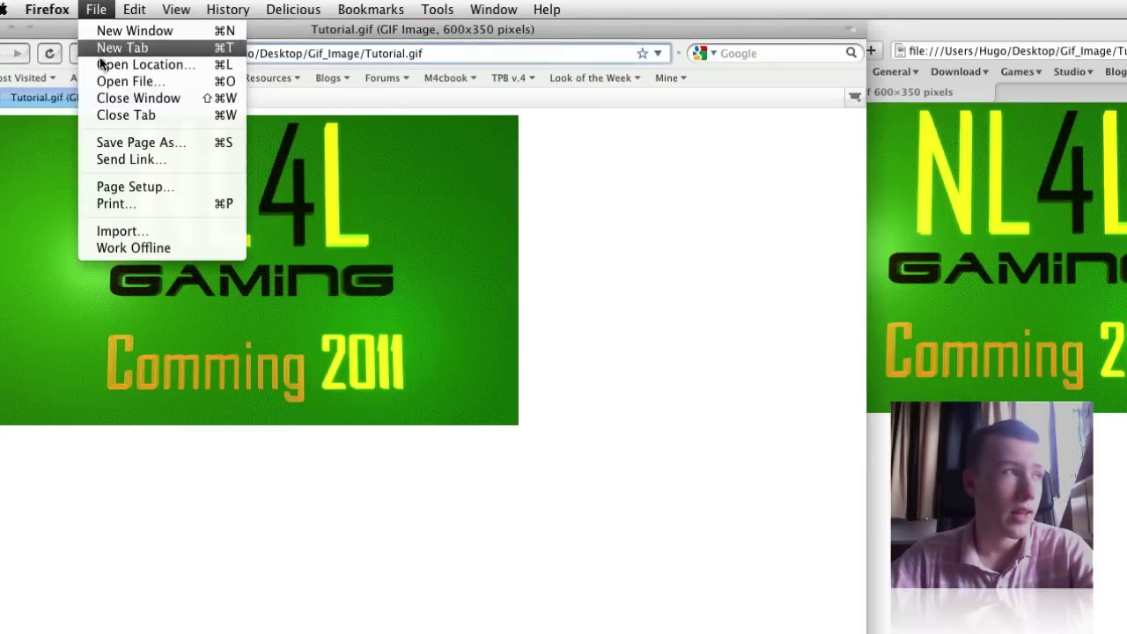
{"action": "key", "text": "super+Tab"}
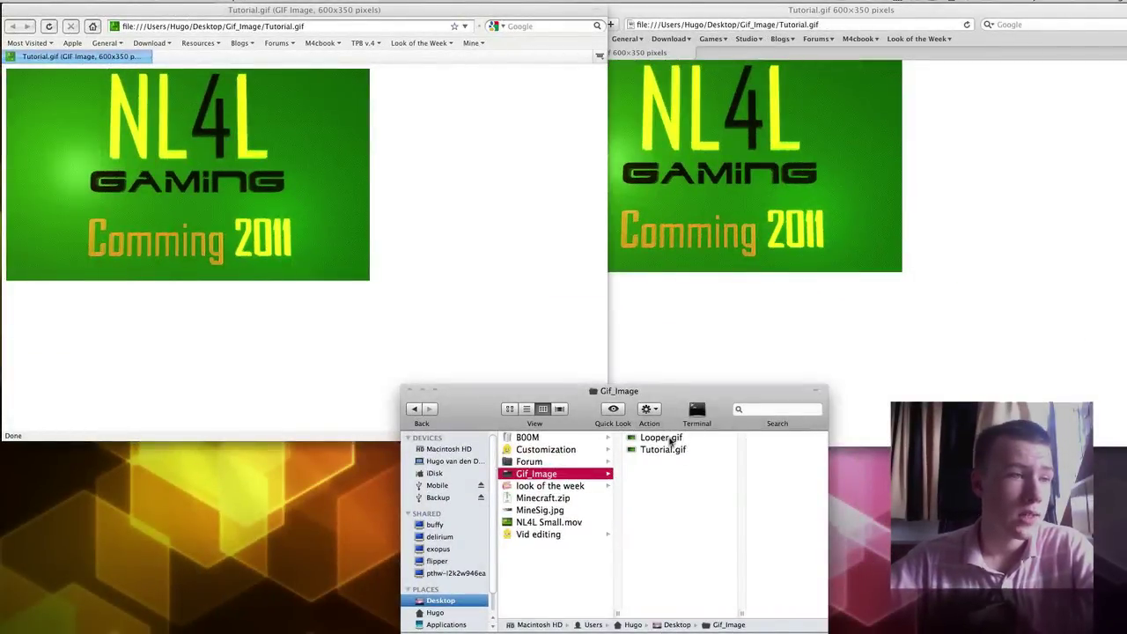
Drop Looper.gif onto the Firefox window and then the Safari window so both loop it.
{"action": "left_click_drag", "start_coordinate": [669, 440], "coordinate": [403, 268]}
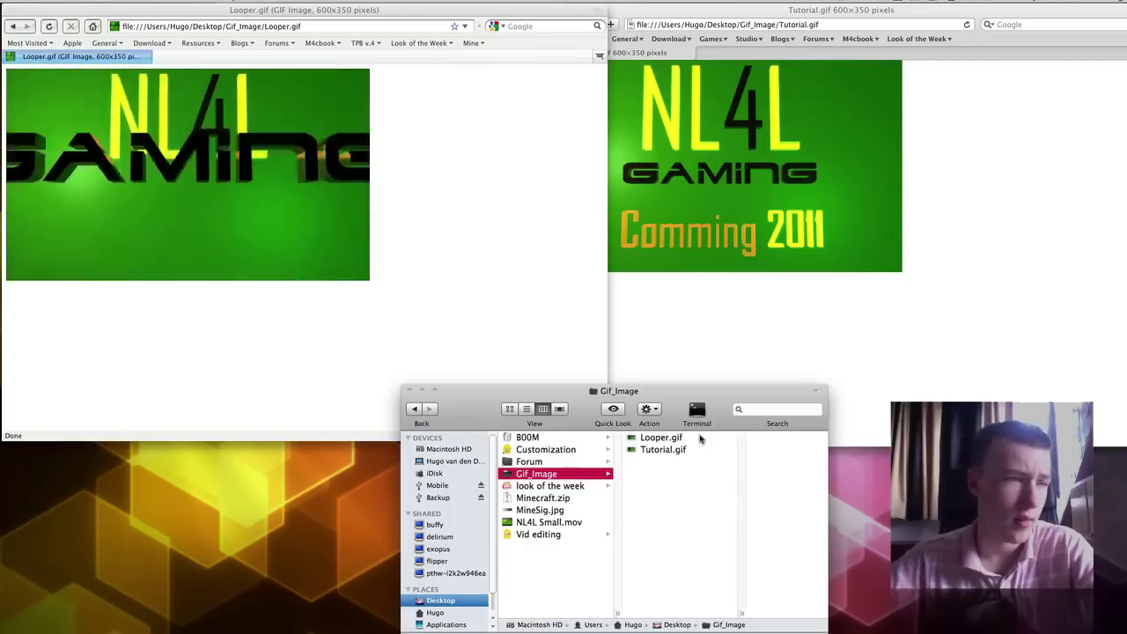
{"action": "left_click_drag", "start_coordinate": [647, 437], "coordinate": [986, 259]}
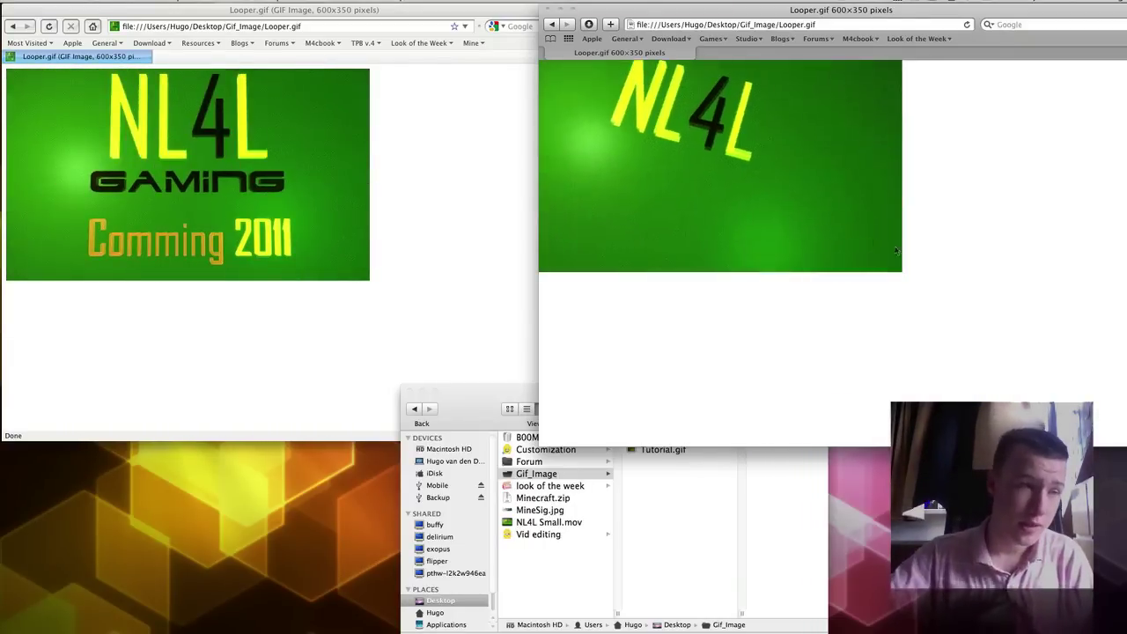
Select Tutorial.gif in the Gif_Image folder to show its 5.1 MB, 600 × 350 details.
{"action": "left_click", "coordinate": [700, 475]}
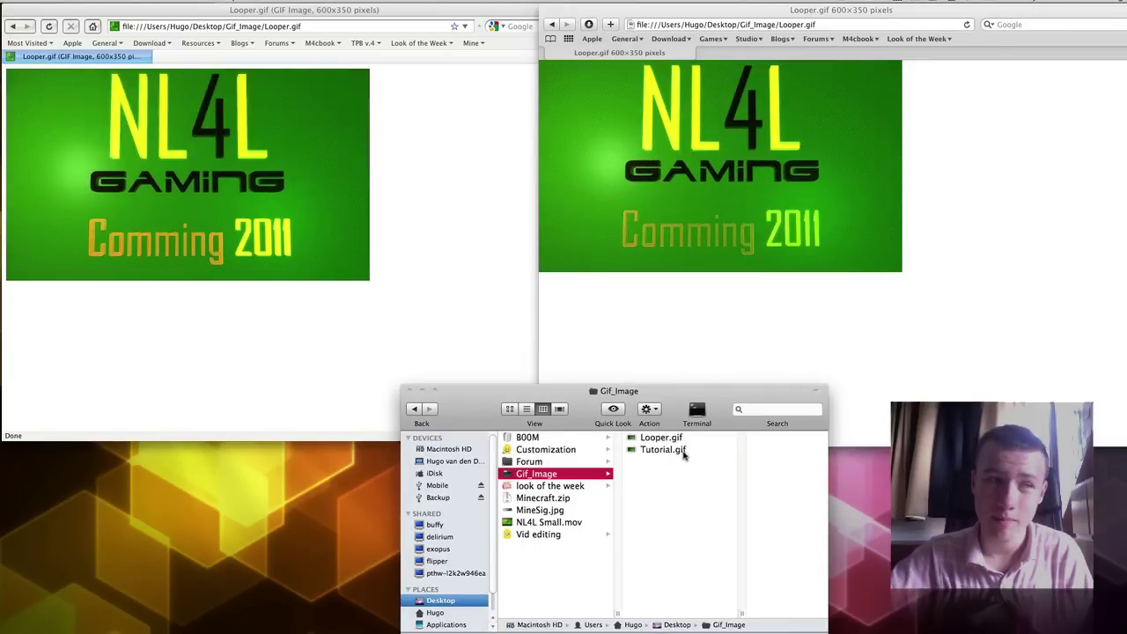
{"action": "left_click", "coordinate": [678, 449]}
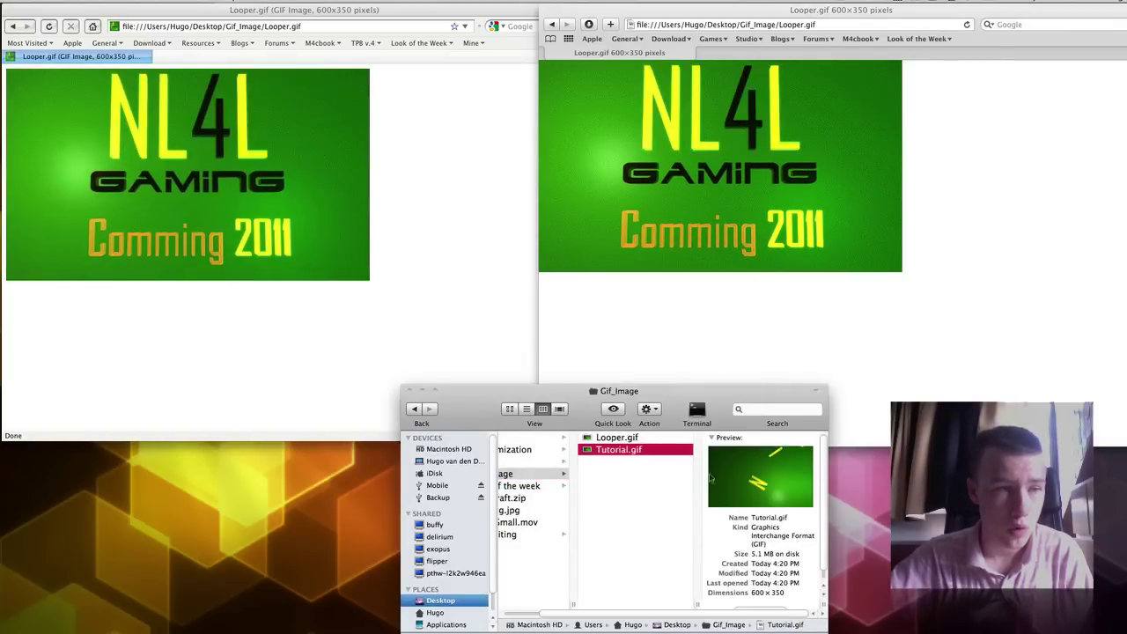